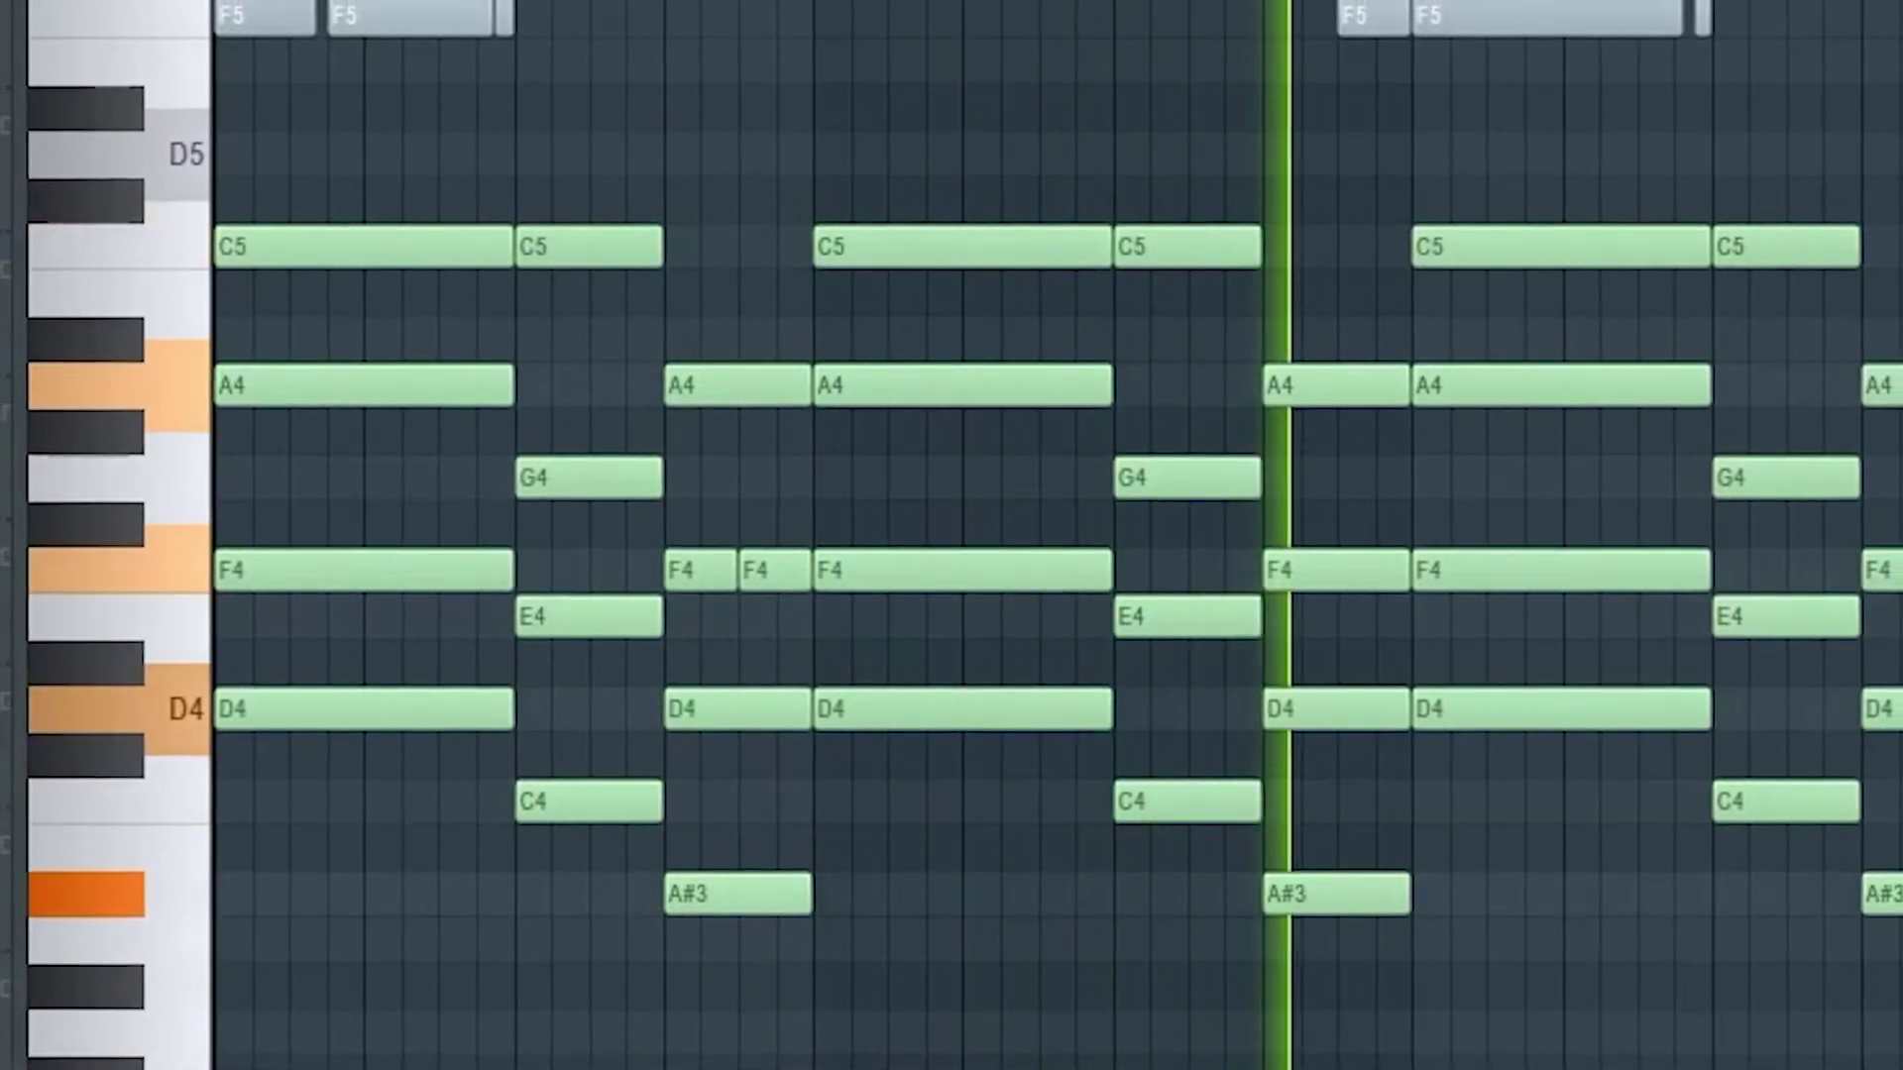
Play back and examine the piano chord and counter-melody notes in the piano roll
key(space)
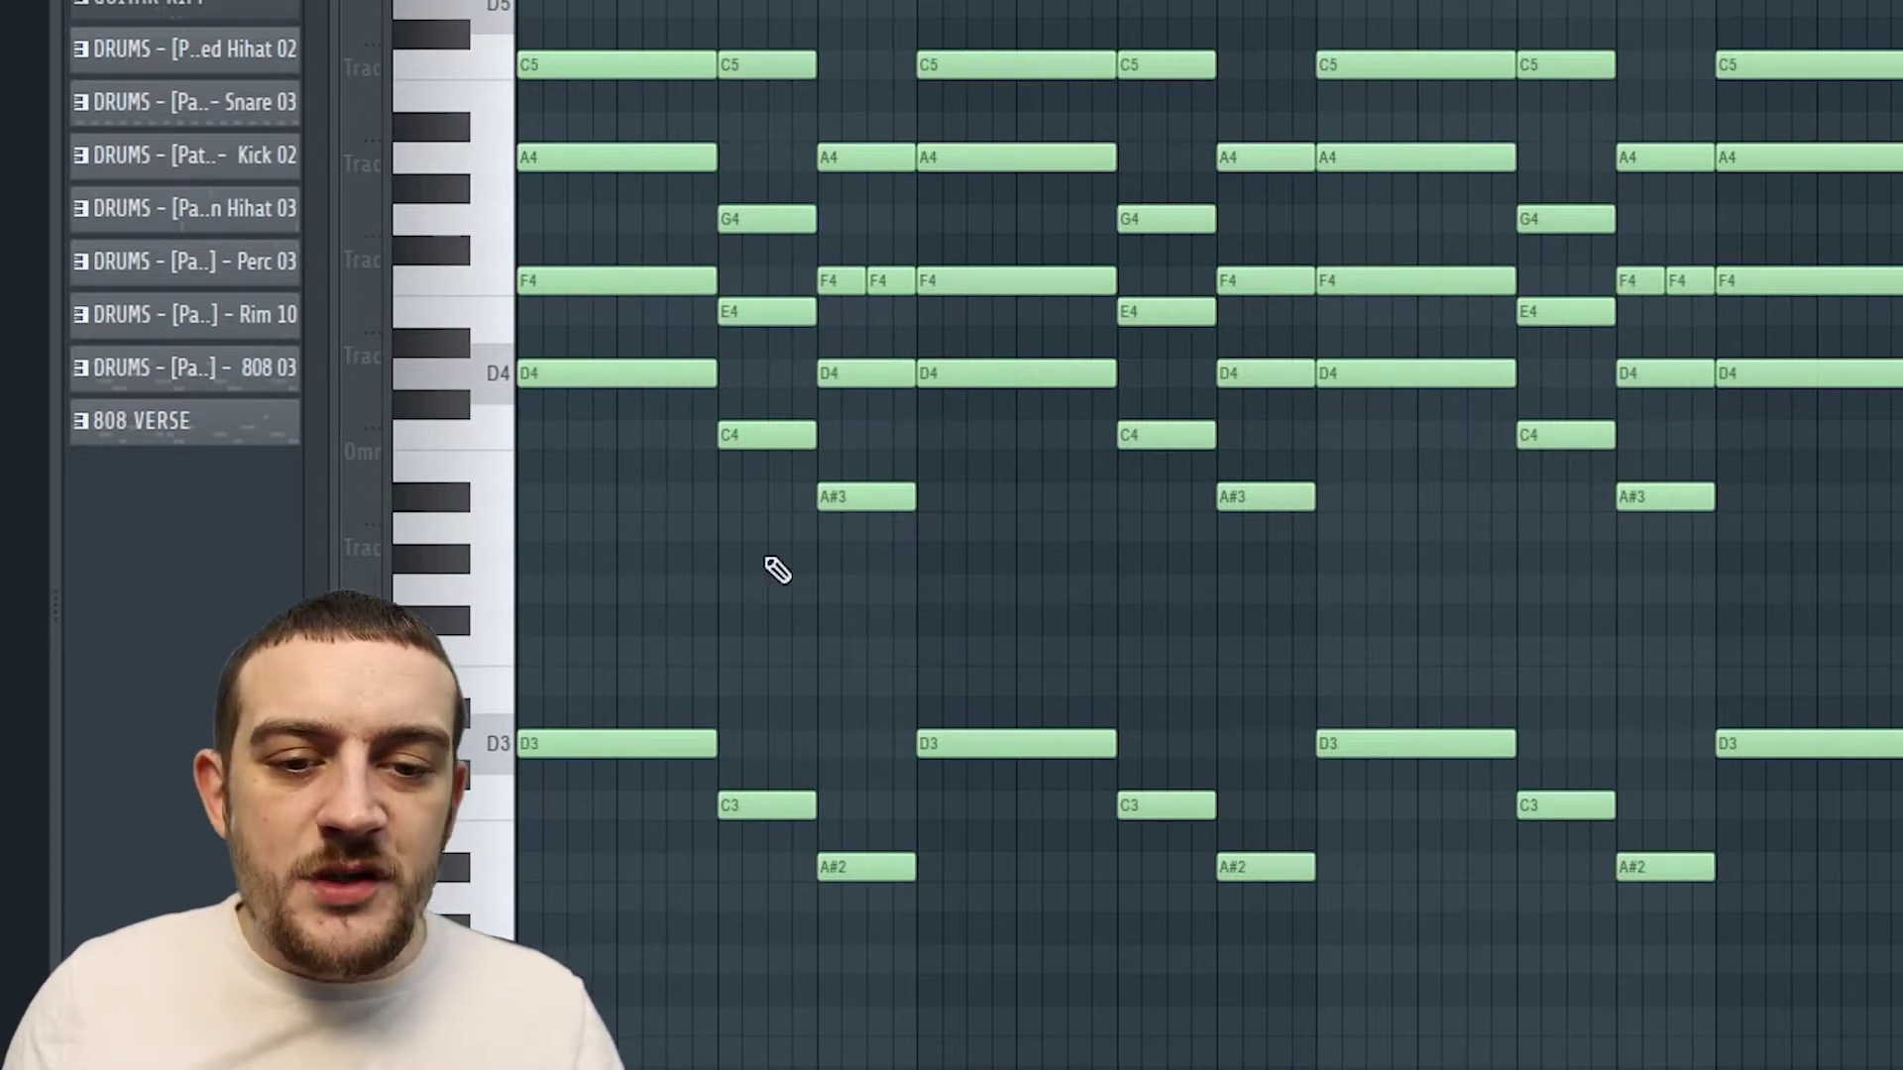
drag(1897, 1006, 446, 659)
scroll(590, 778, up, 5)
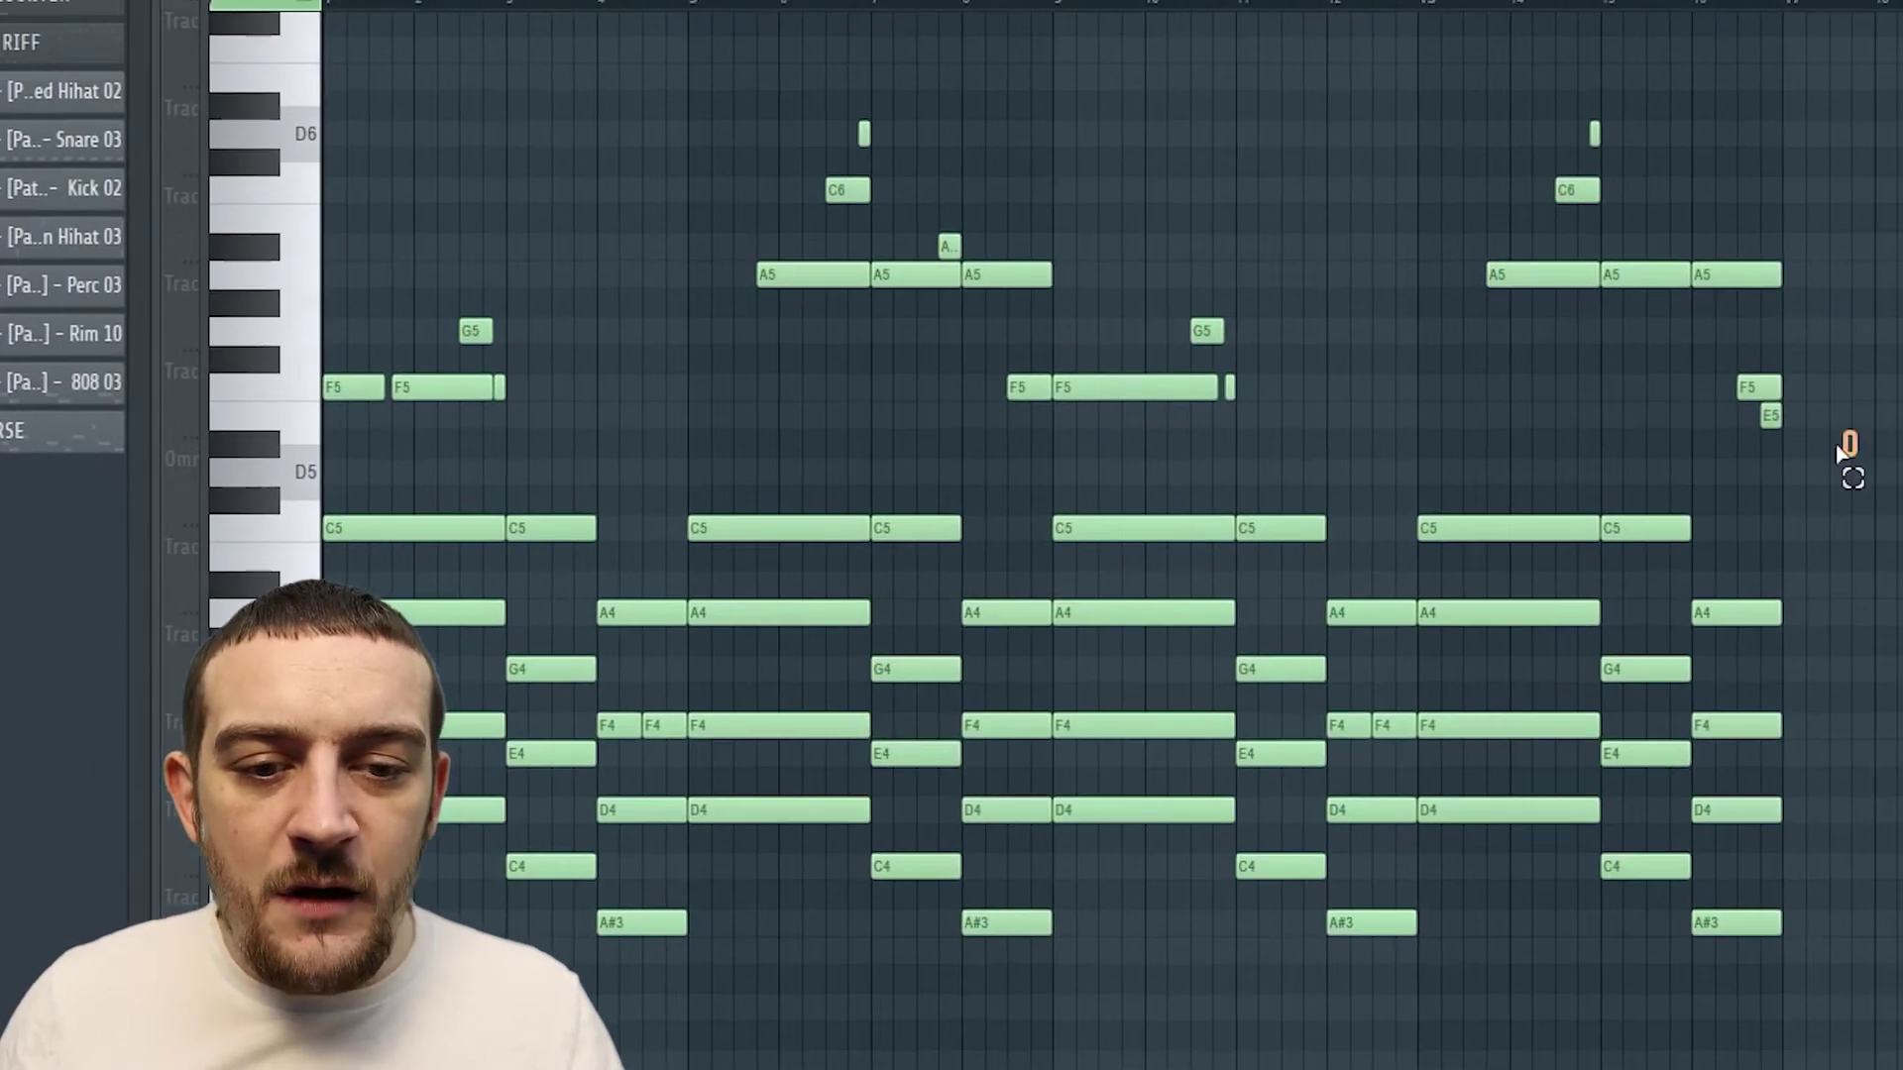
drag(1840, 451, 126, 74)
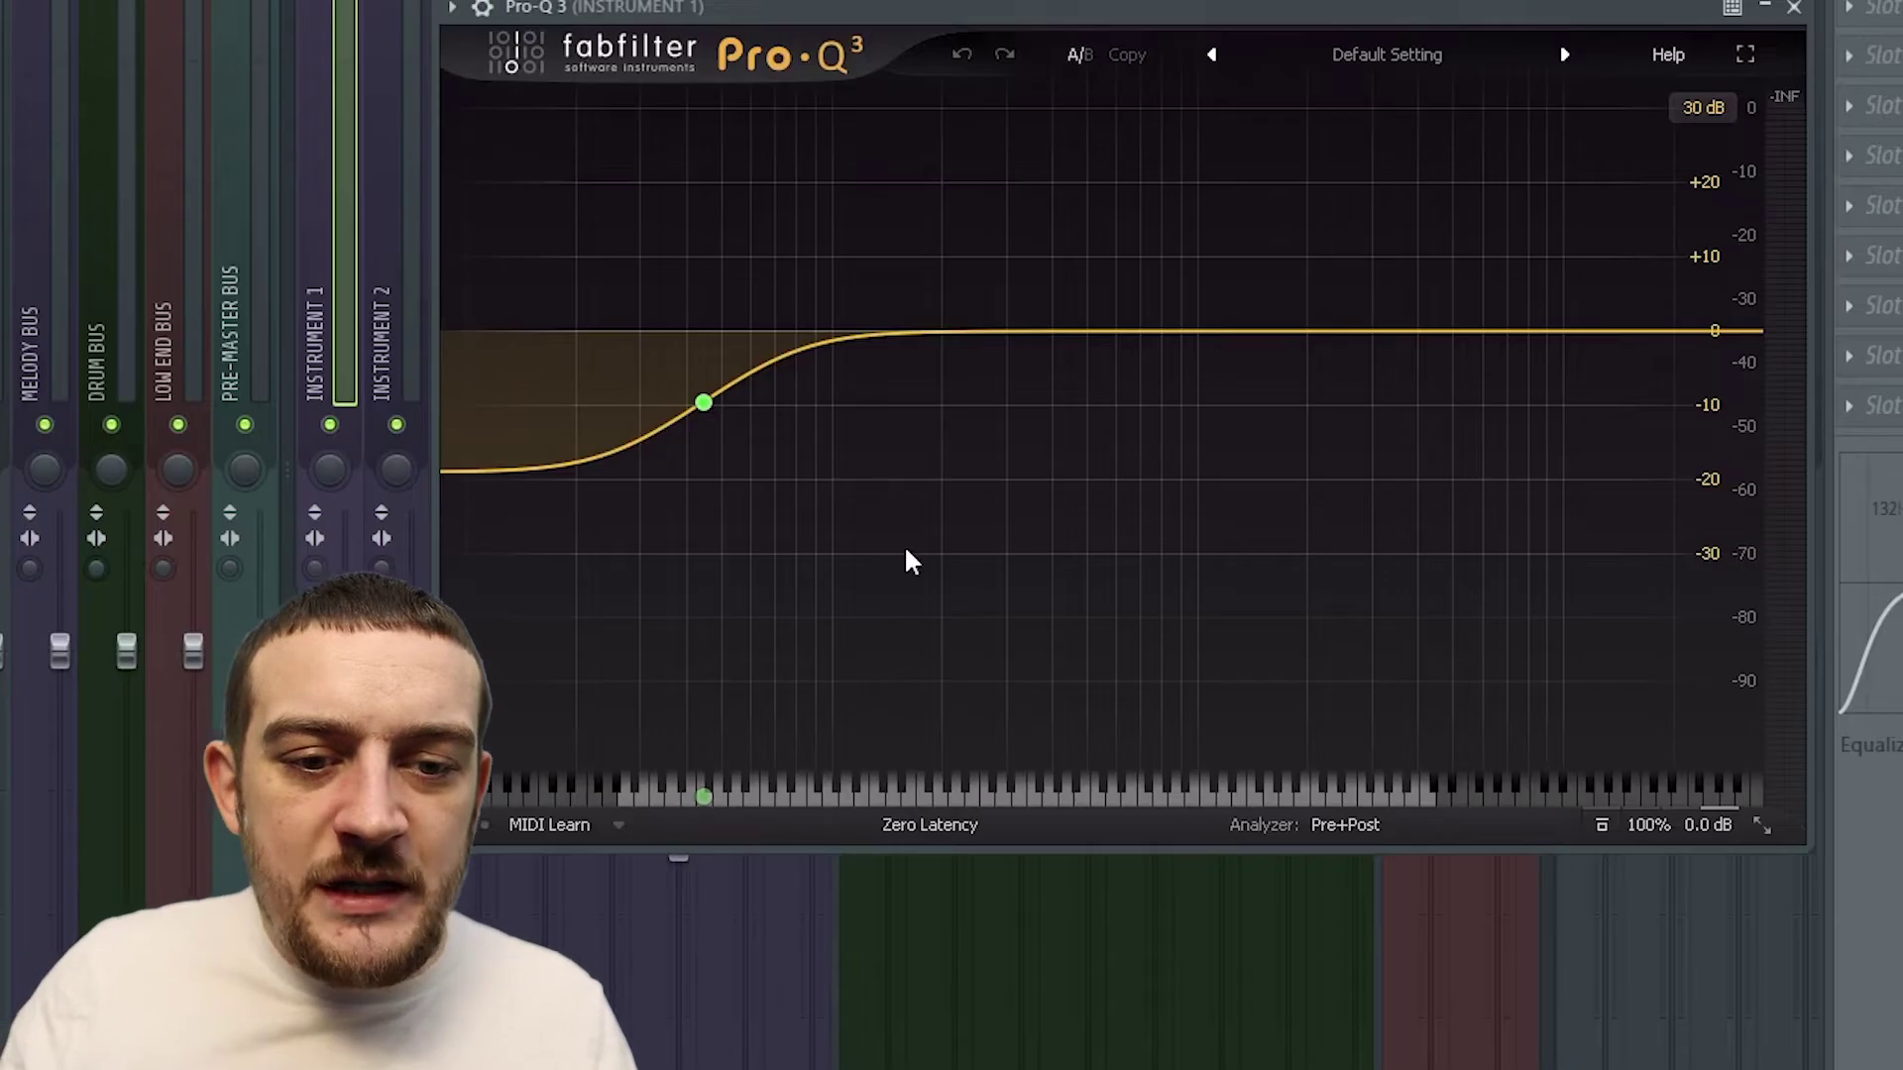
mouse_move(803, 424)
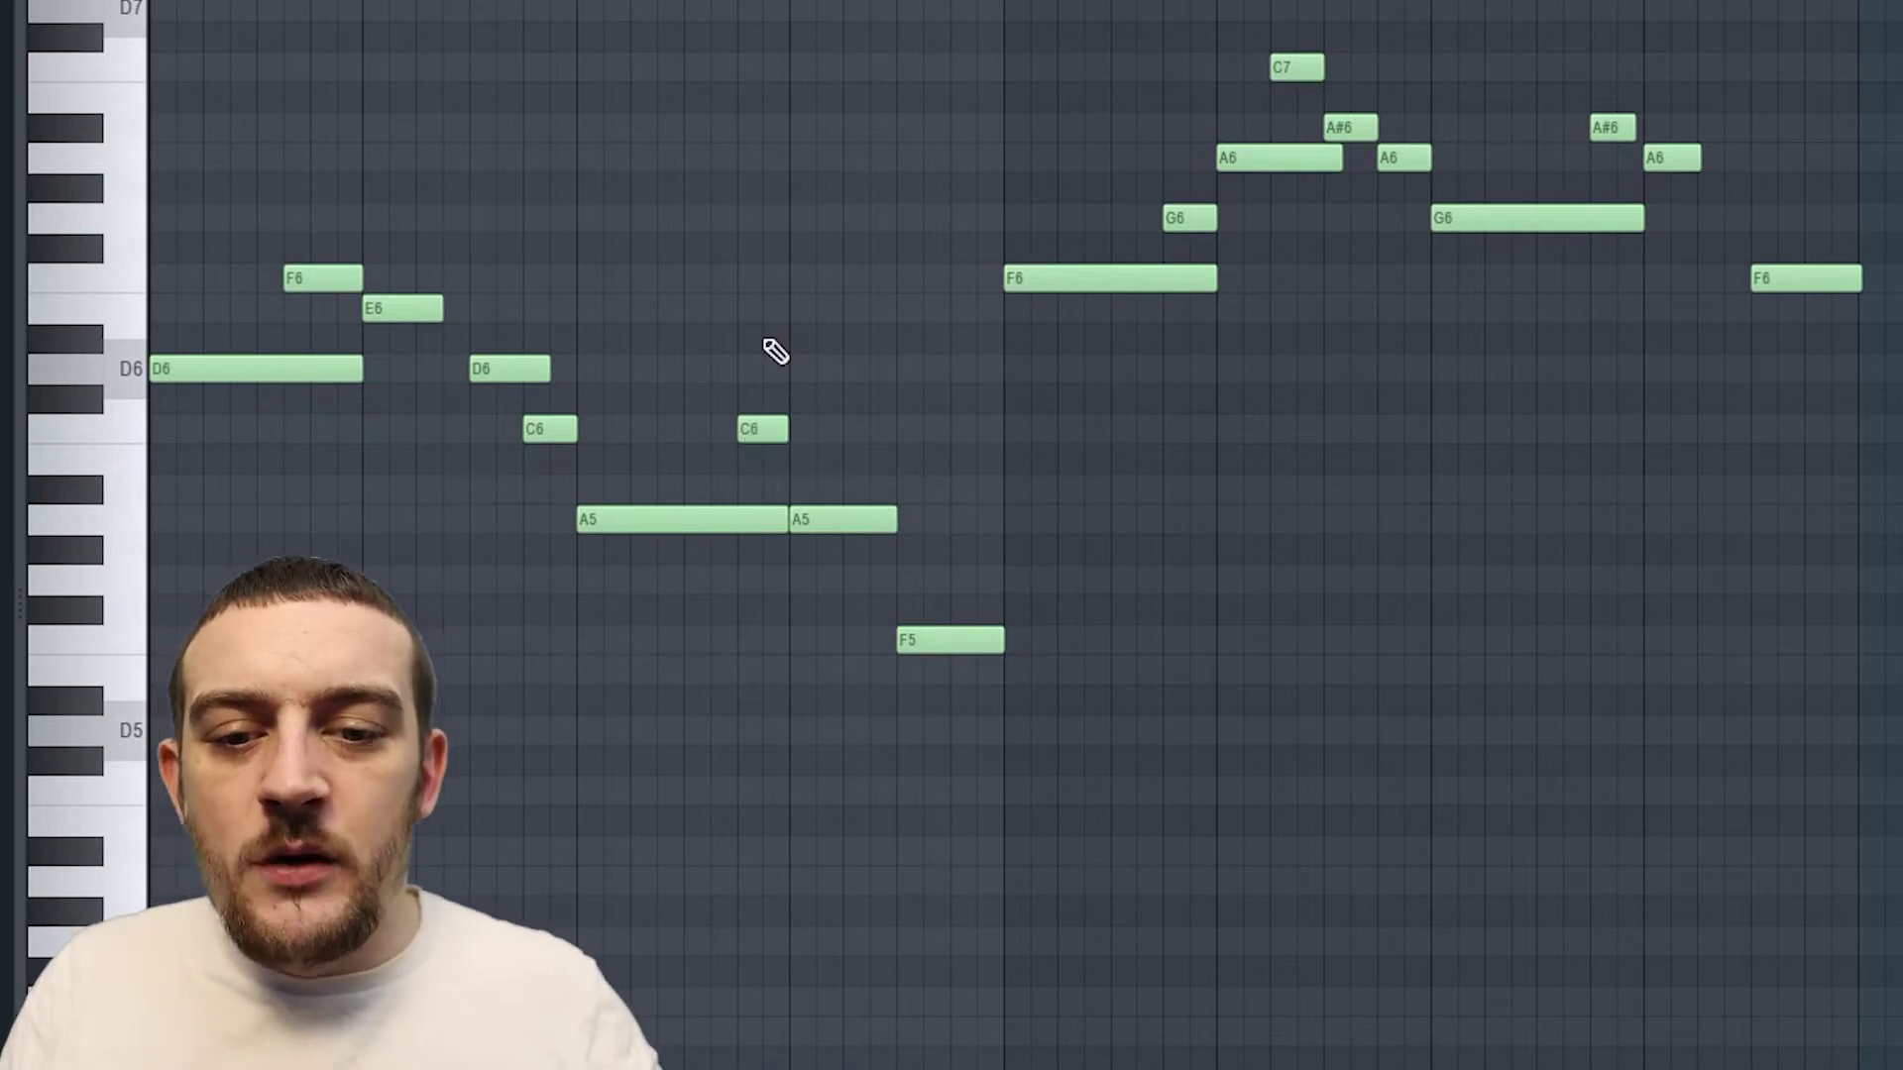
key(space)
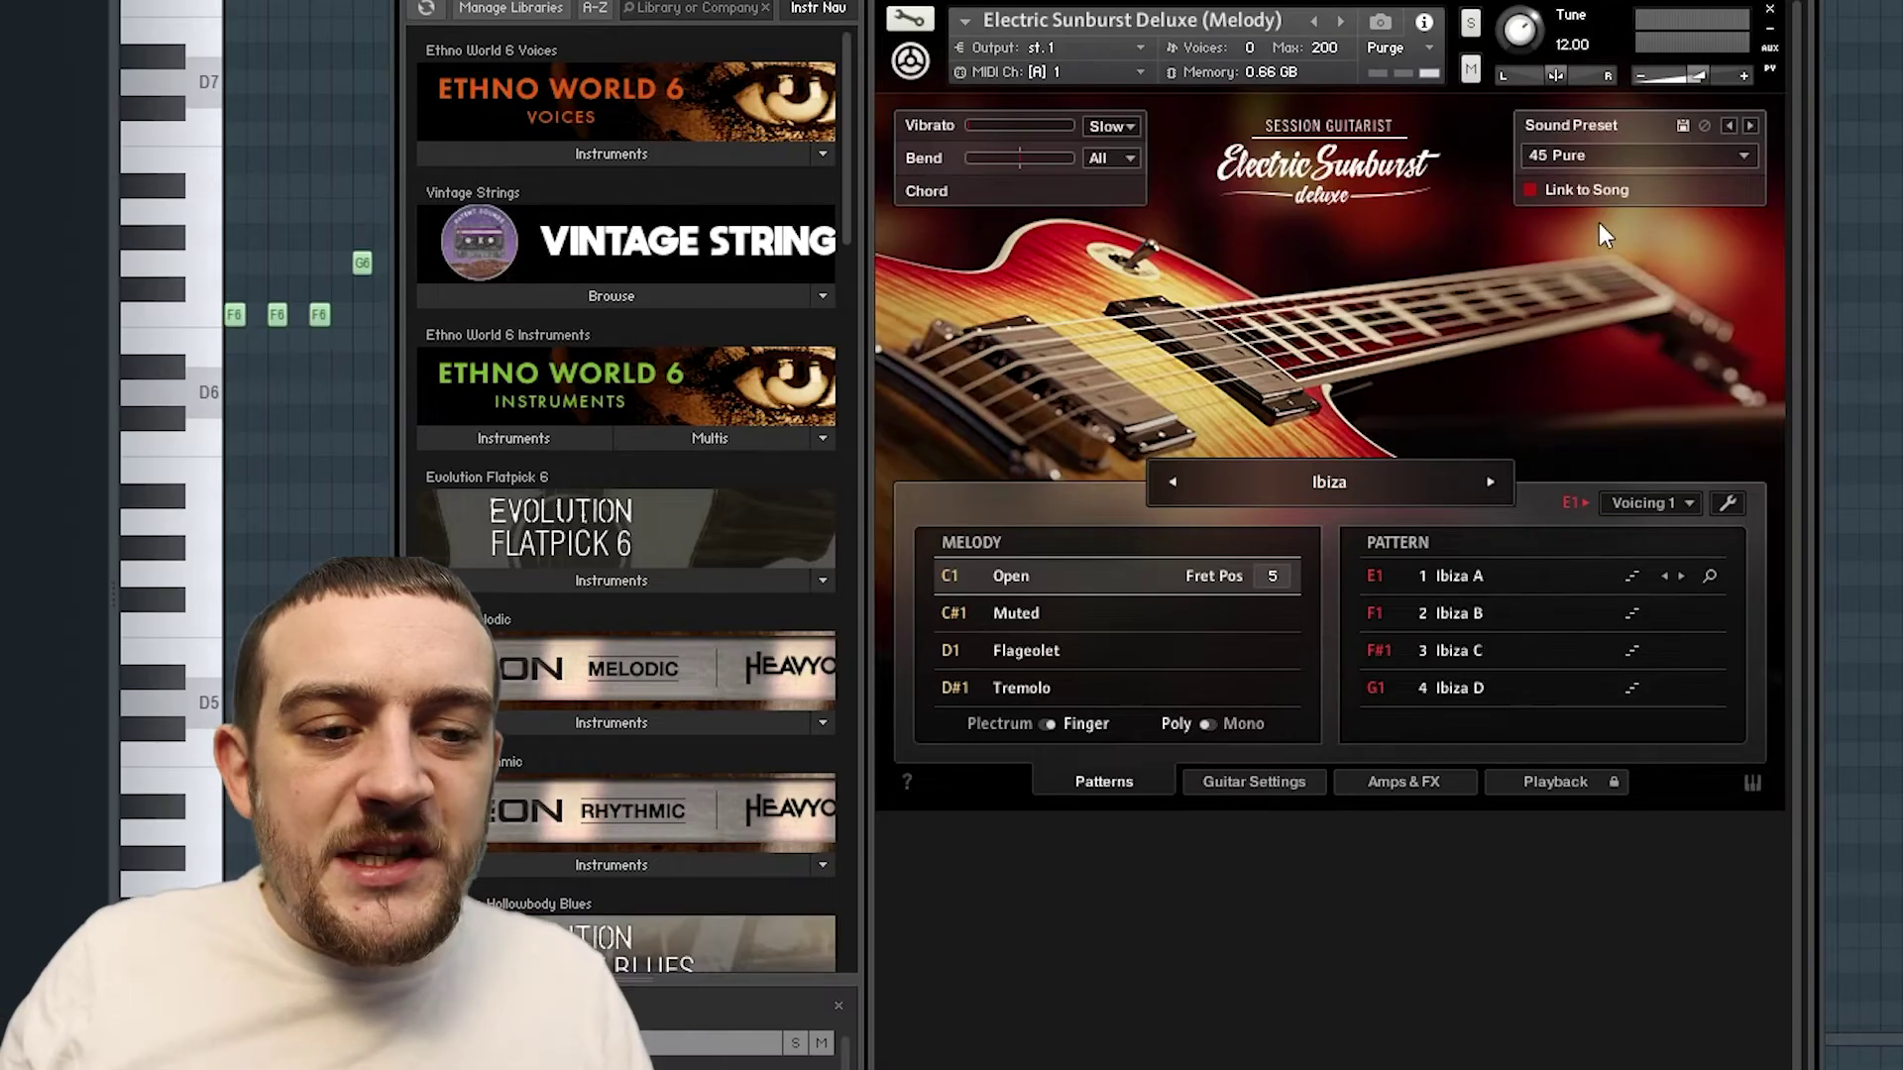
Examine the Guitar Rig 6 effect on the INSTRUMENT 6 mixer track and play the guitar riff
key(Escape)
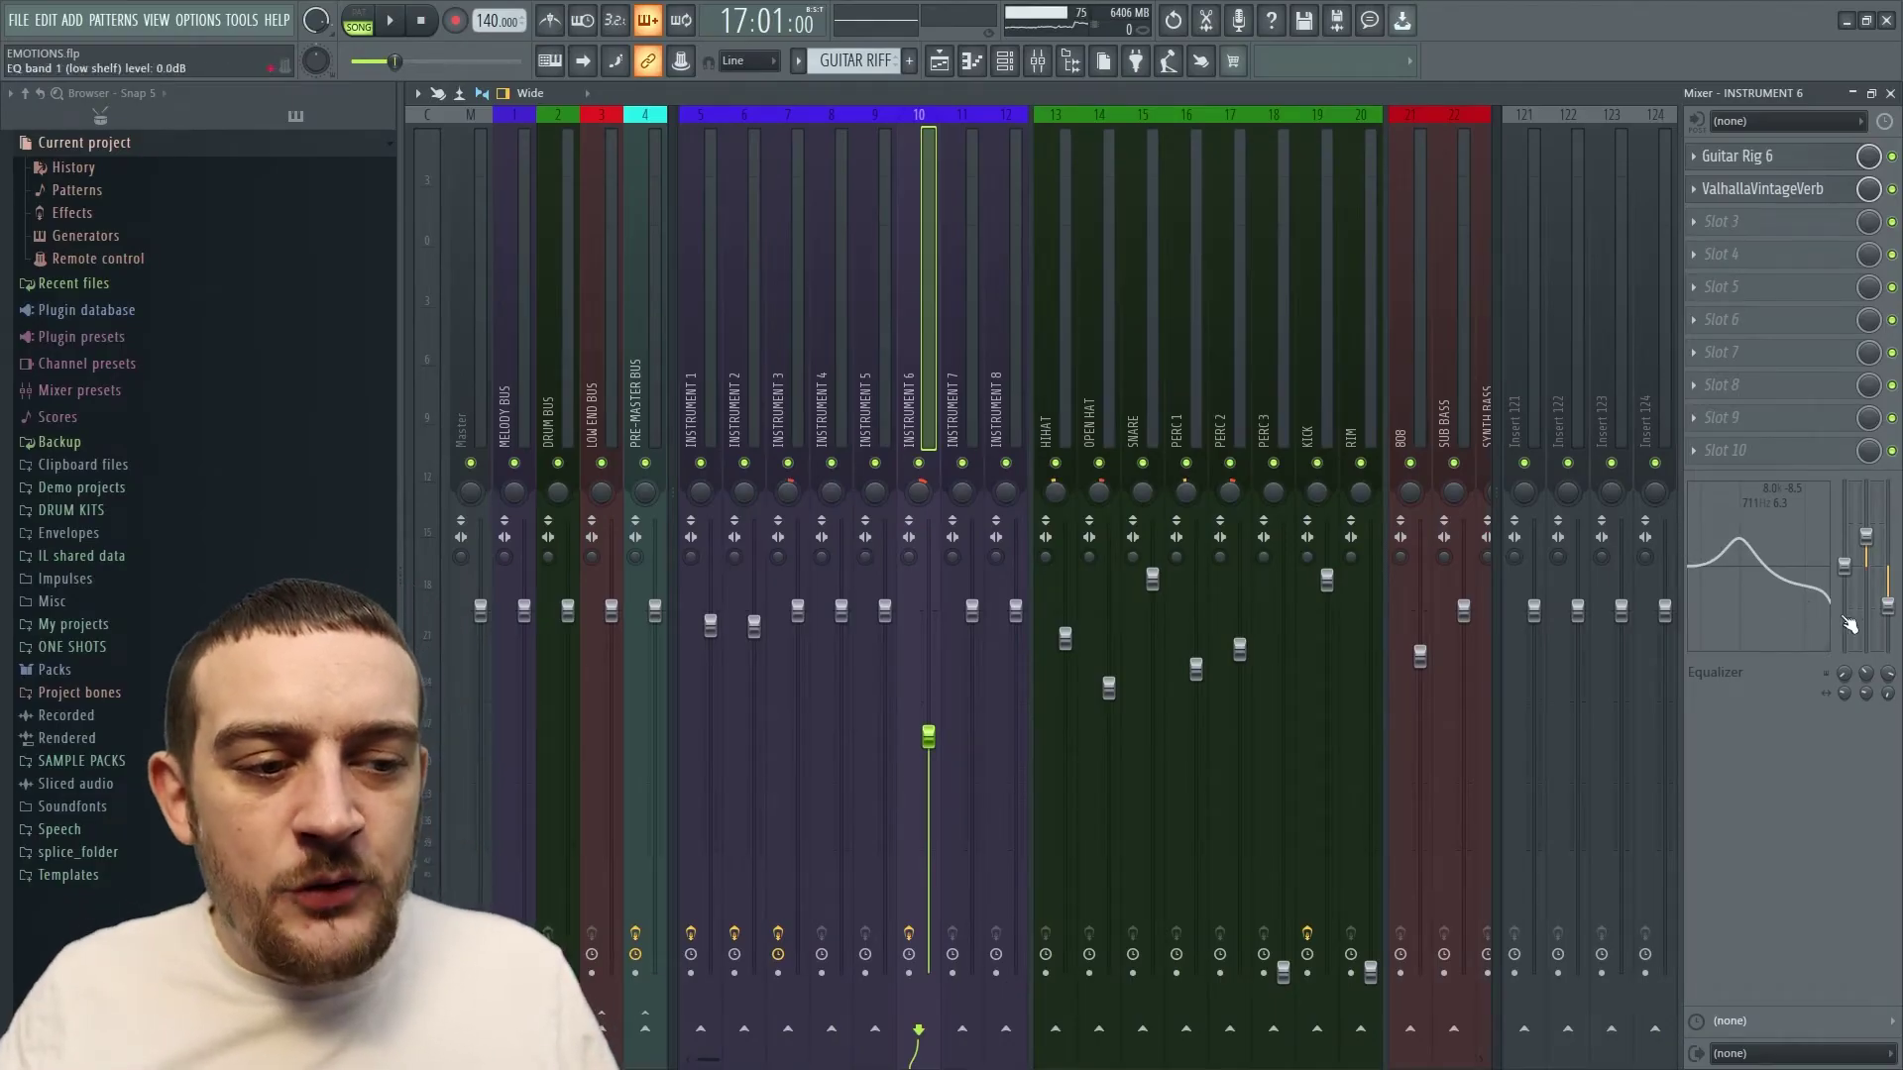
click(1745, 157)
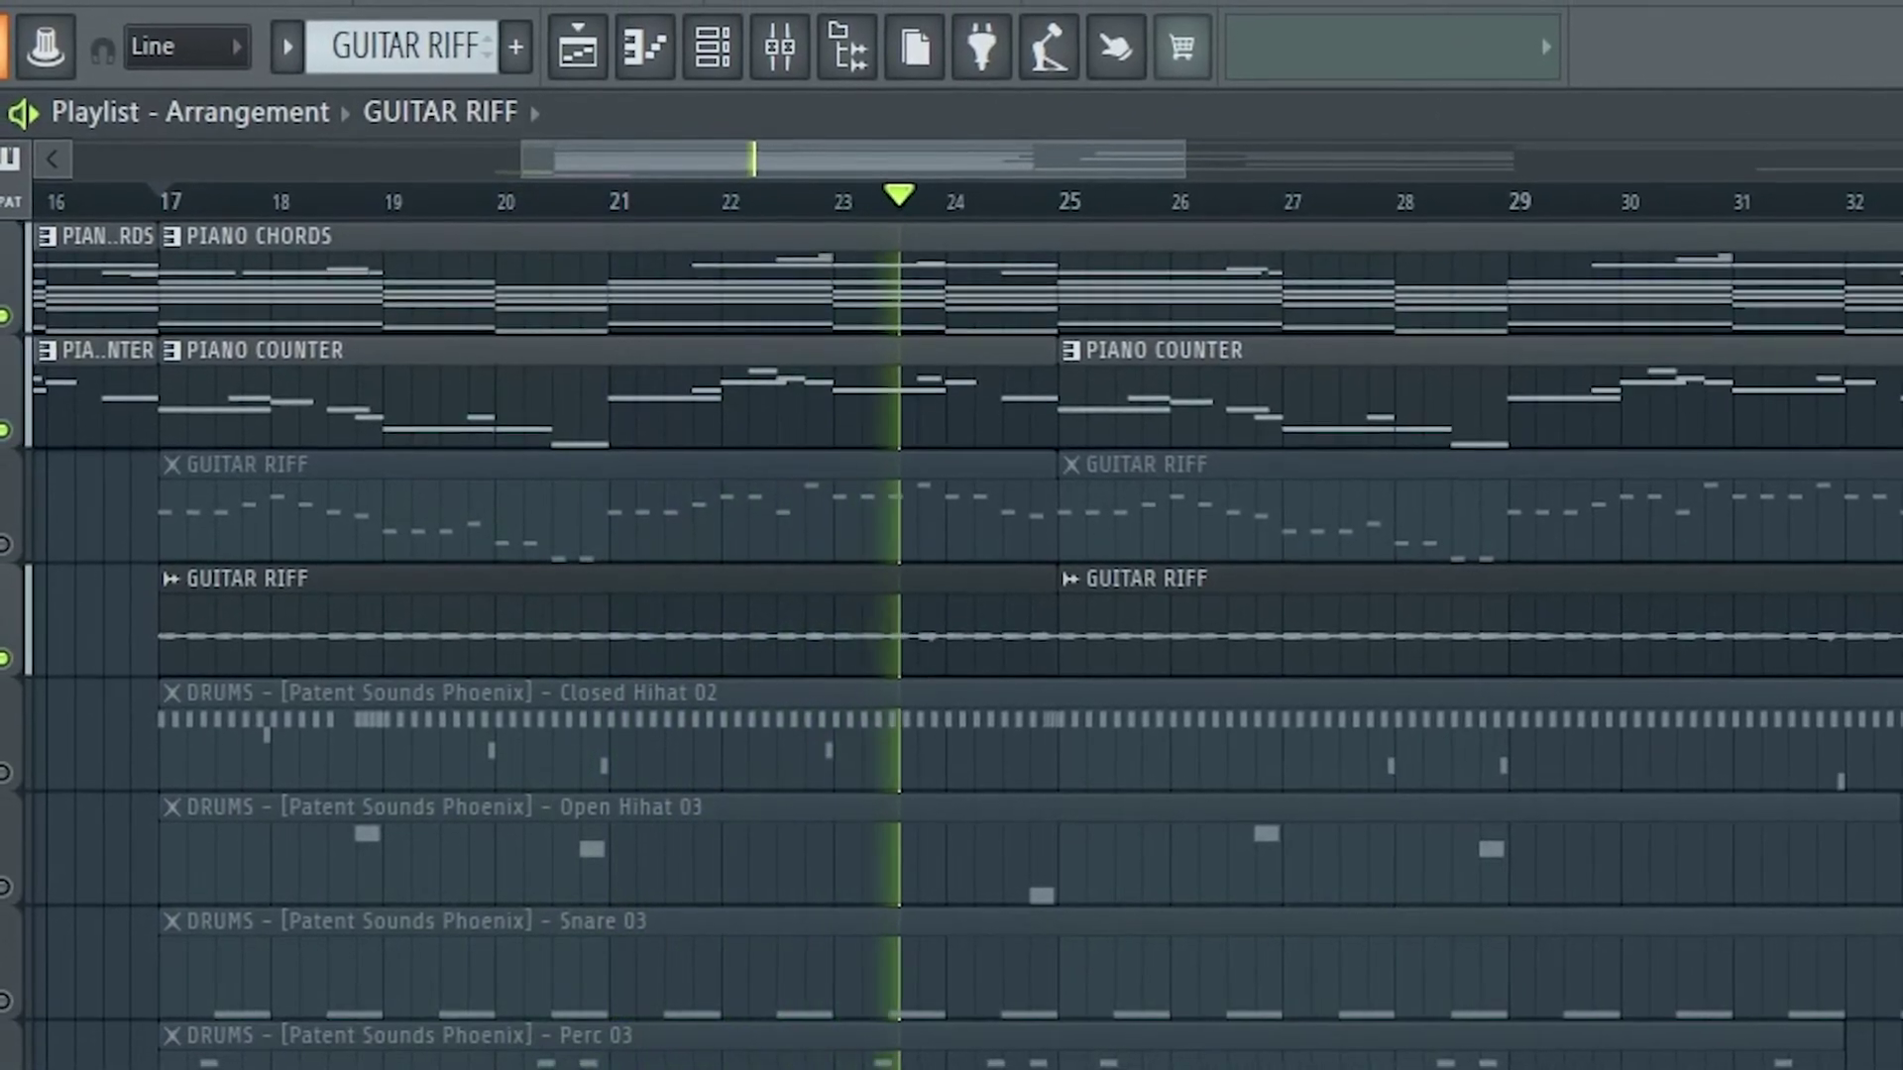
key(space)
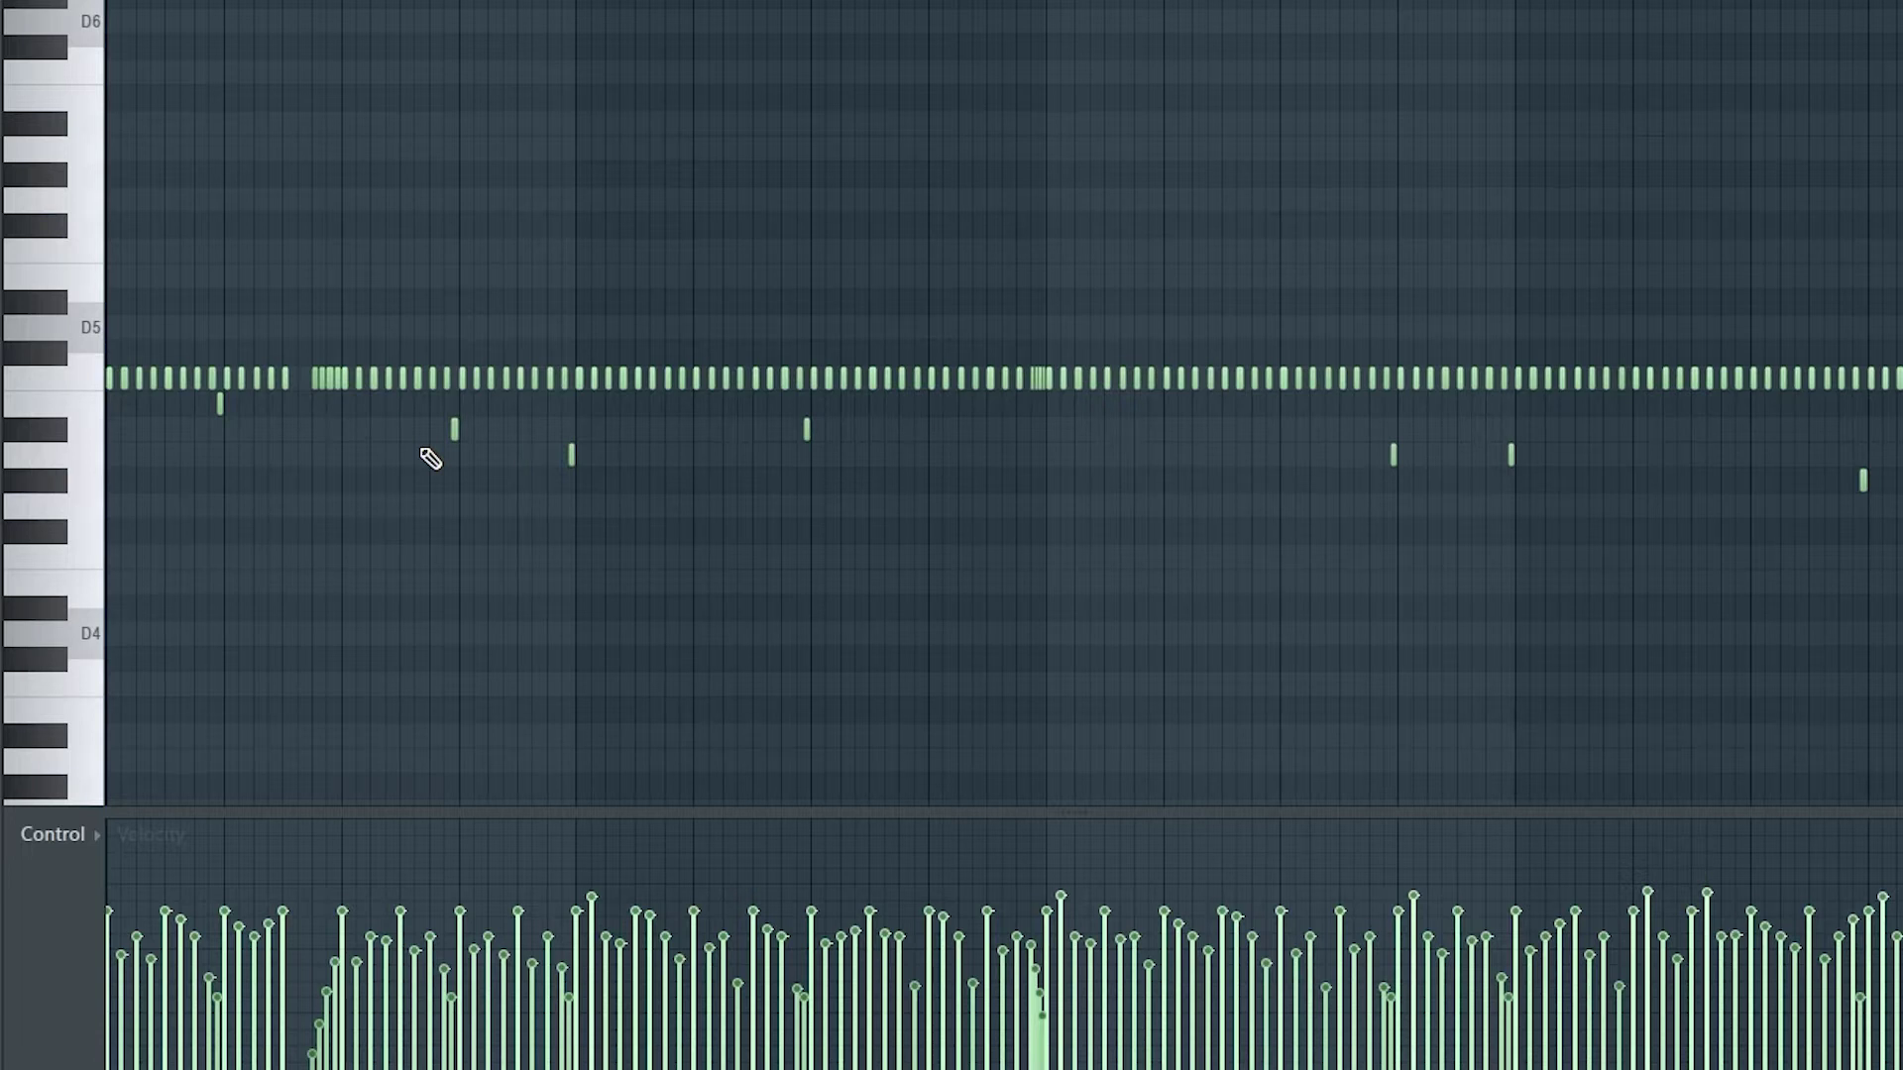
Delete all notes from the Closed Hihat 02 pattern
scroll(501, 642, up, 1)
key(ctrl+a)
key(Delete)
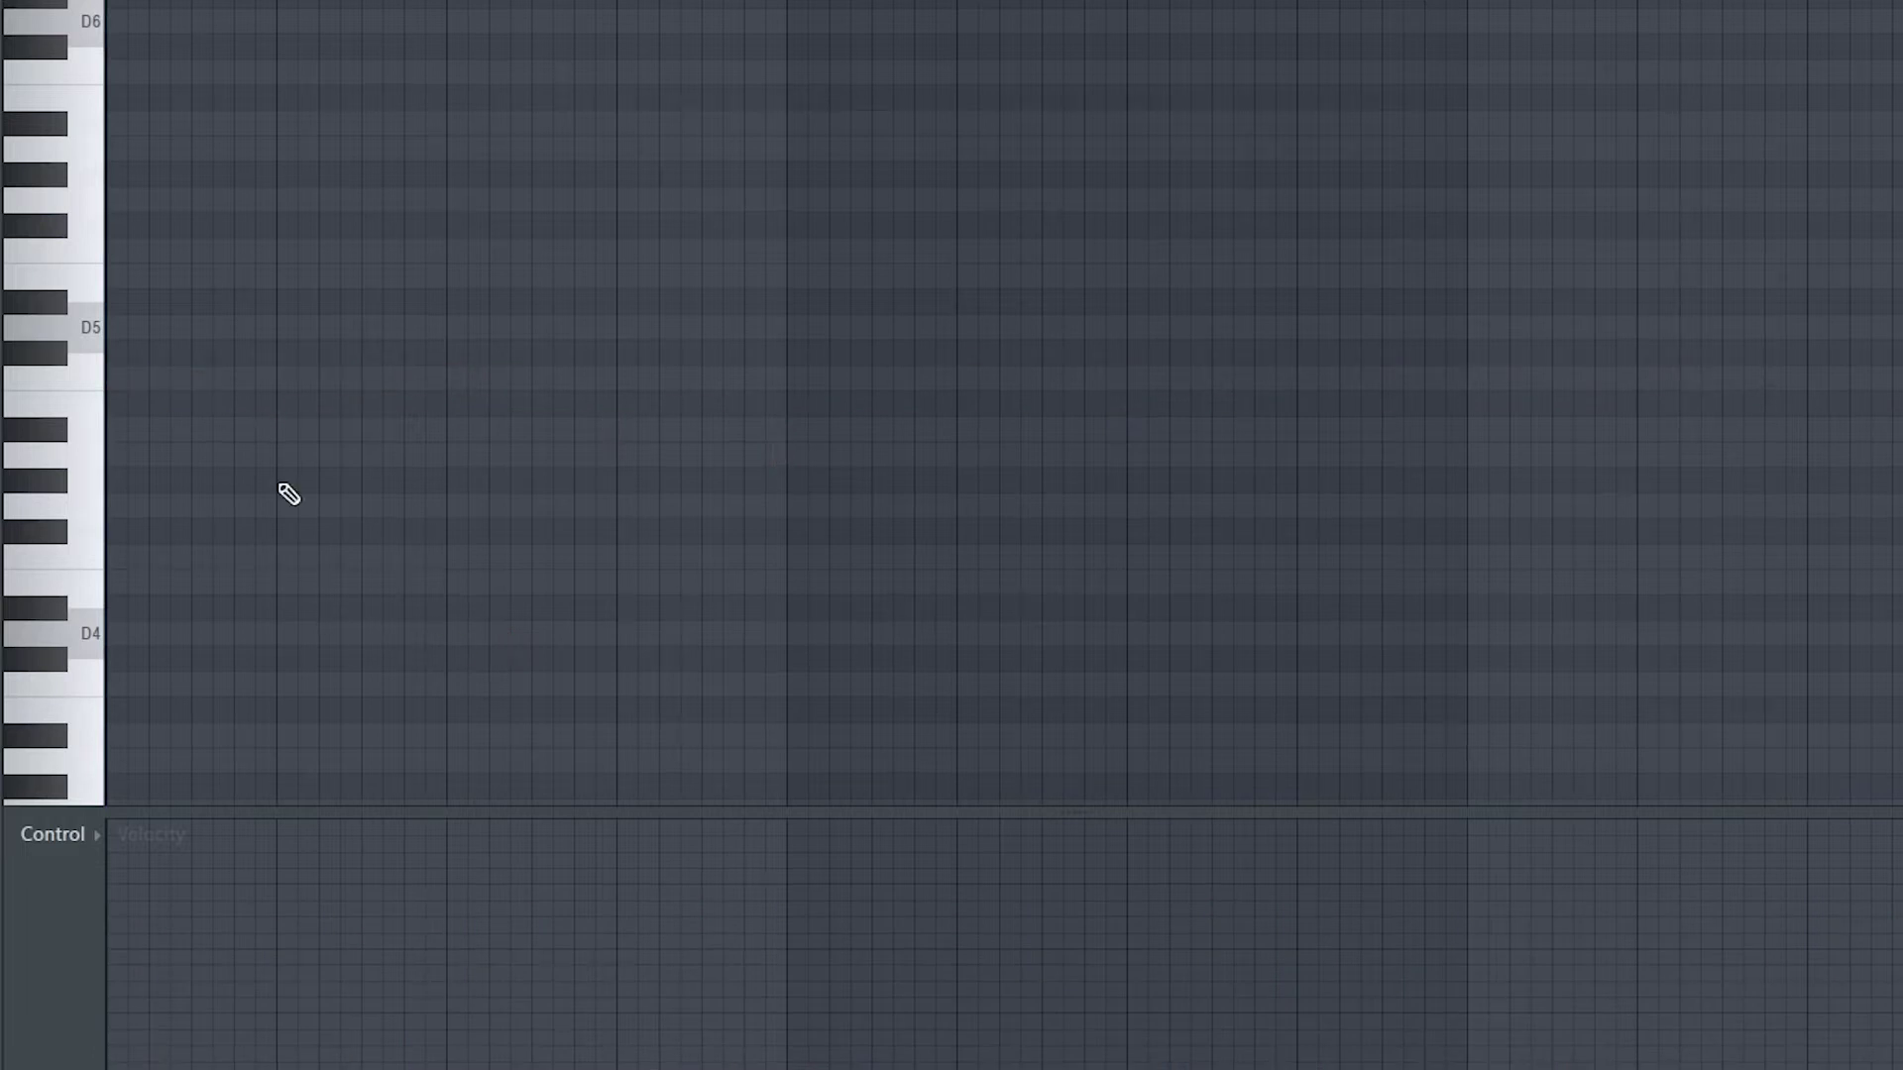
Place four C5 hihat notes at half-bar intervals across the first two bars
click(129, 381)
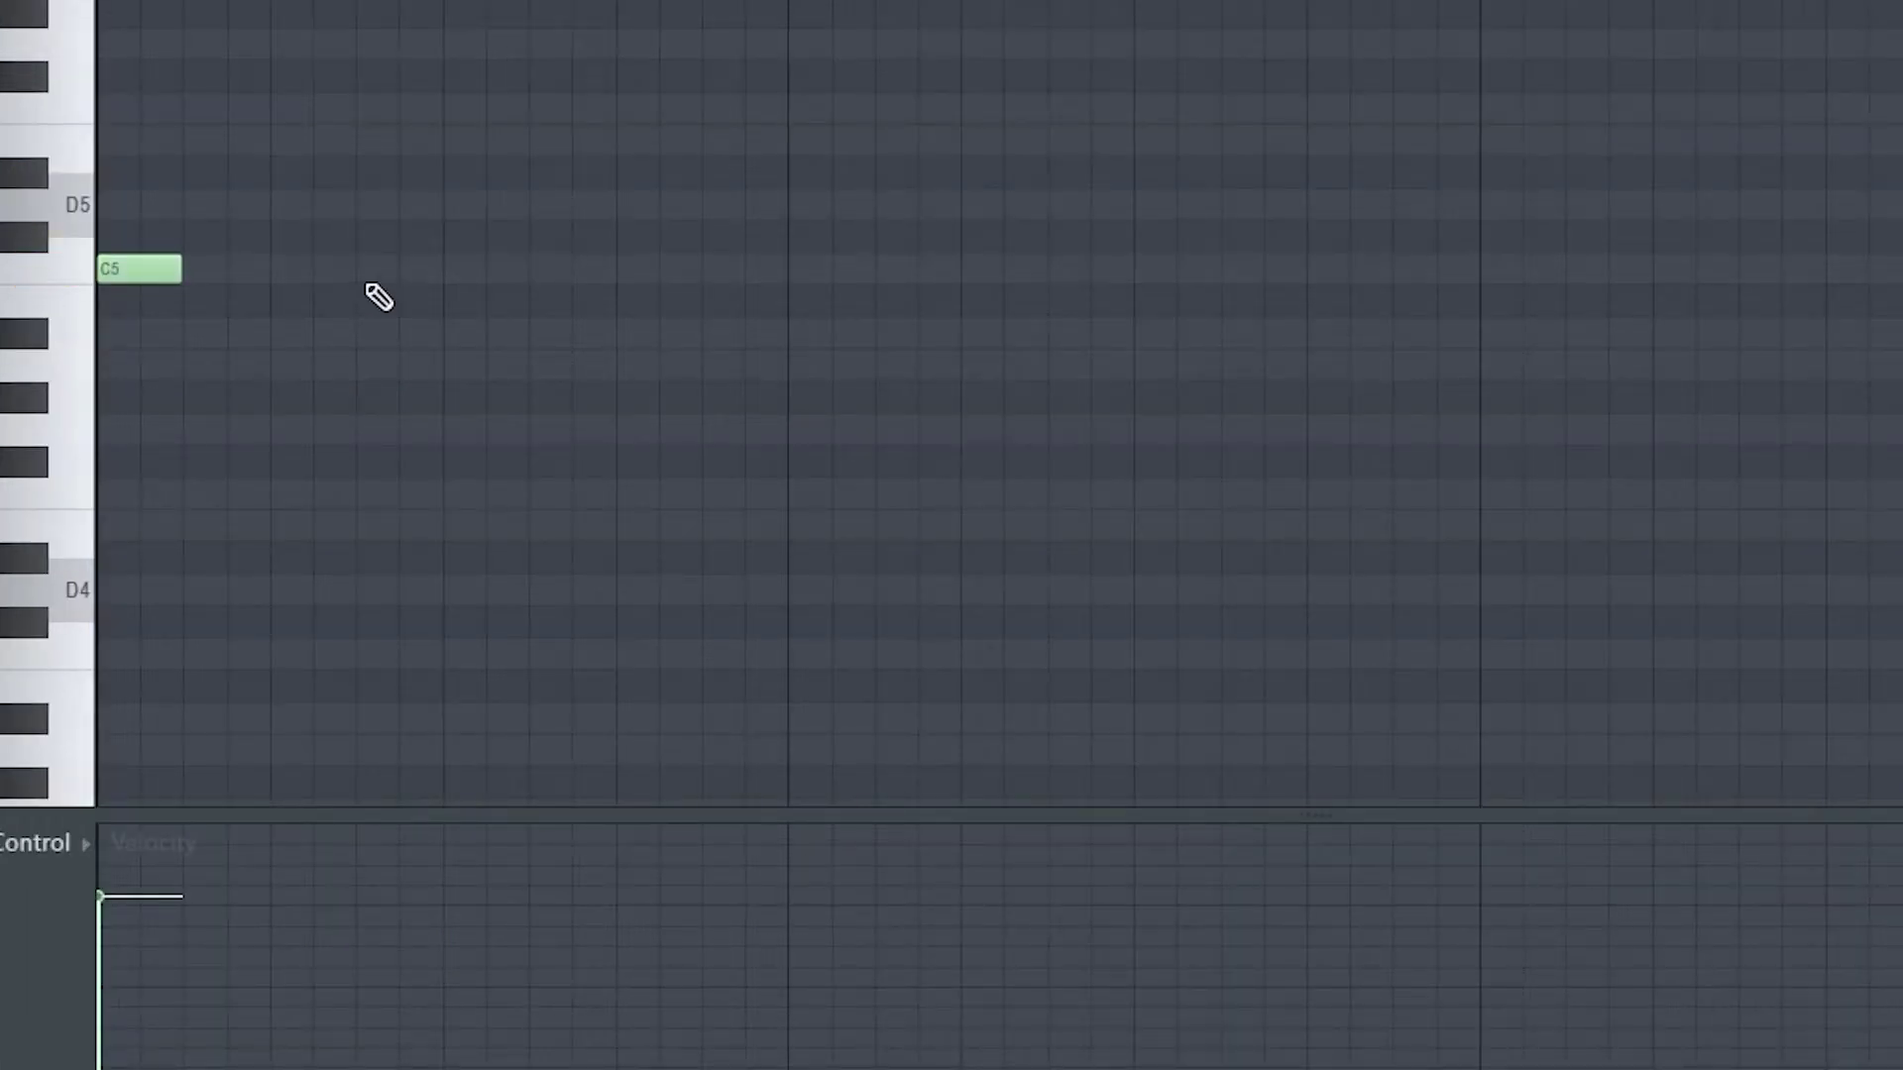
drag(421, 268, 446, 268)
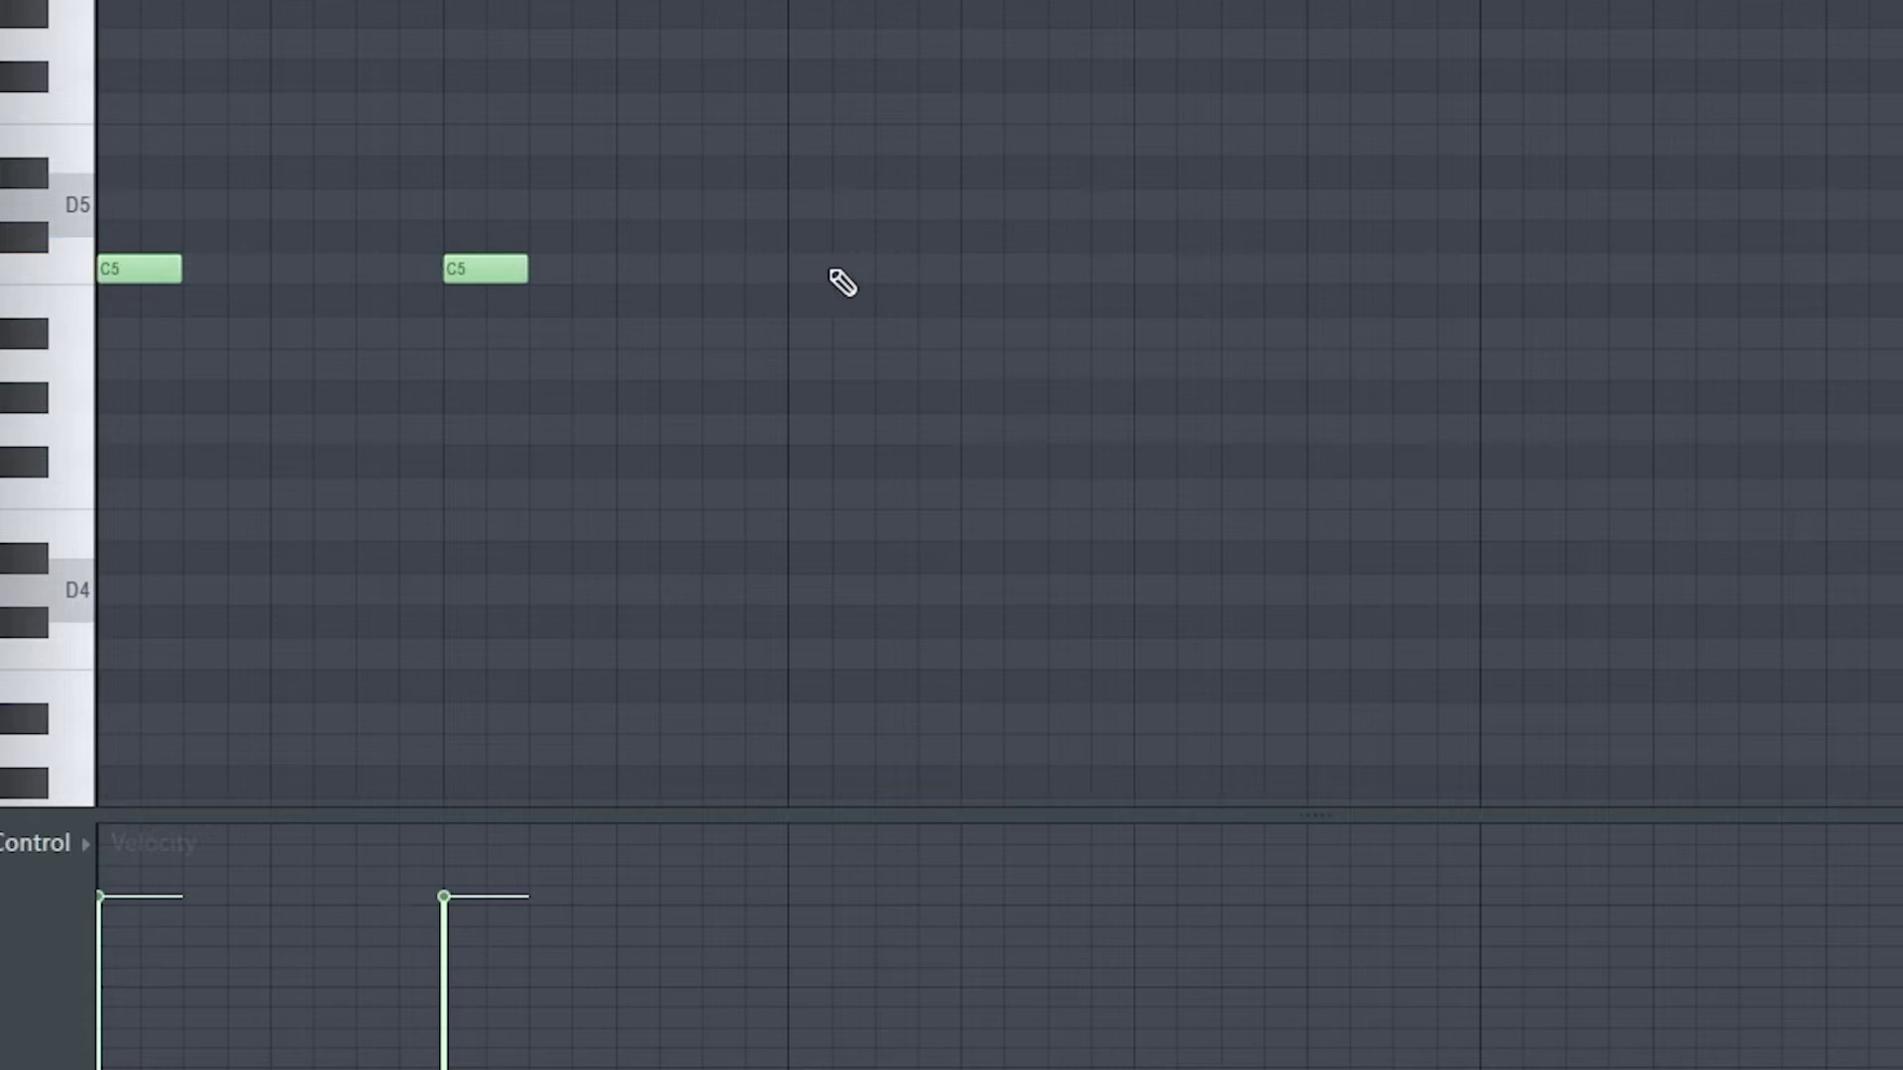
click(789, 268)
click(1136, 267)
Duplicate the four C5 notes one beat later and lower the velocity of the copies
key(ctrl+a)
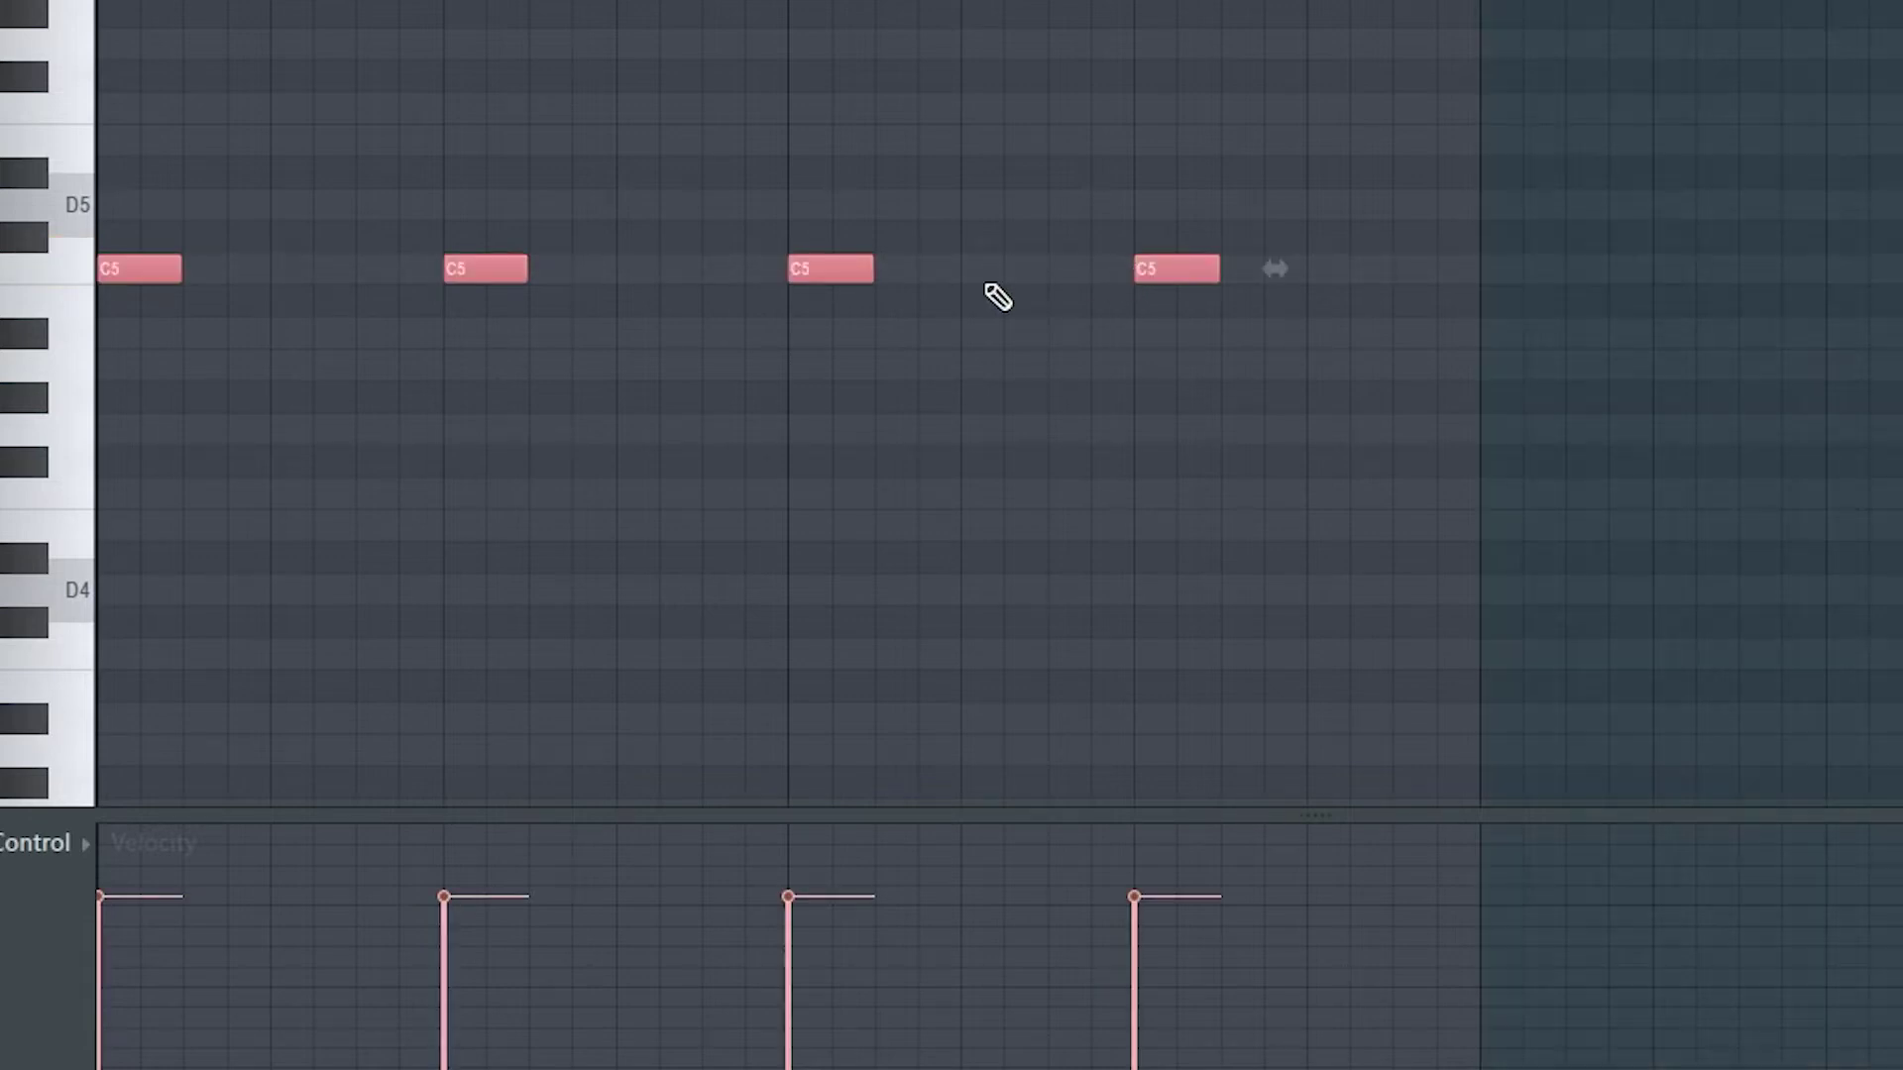
drag(135, 268, 302, 280)
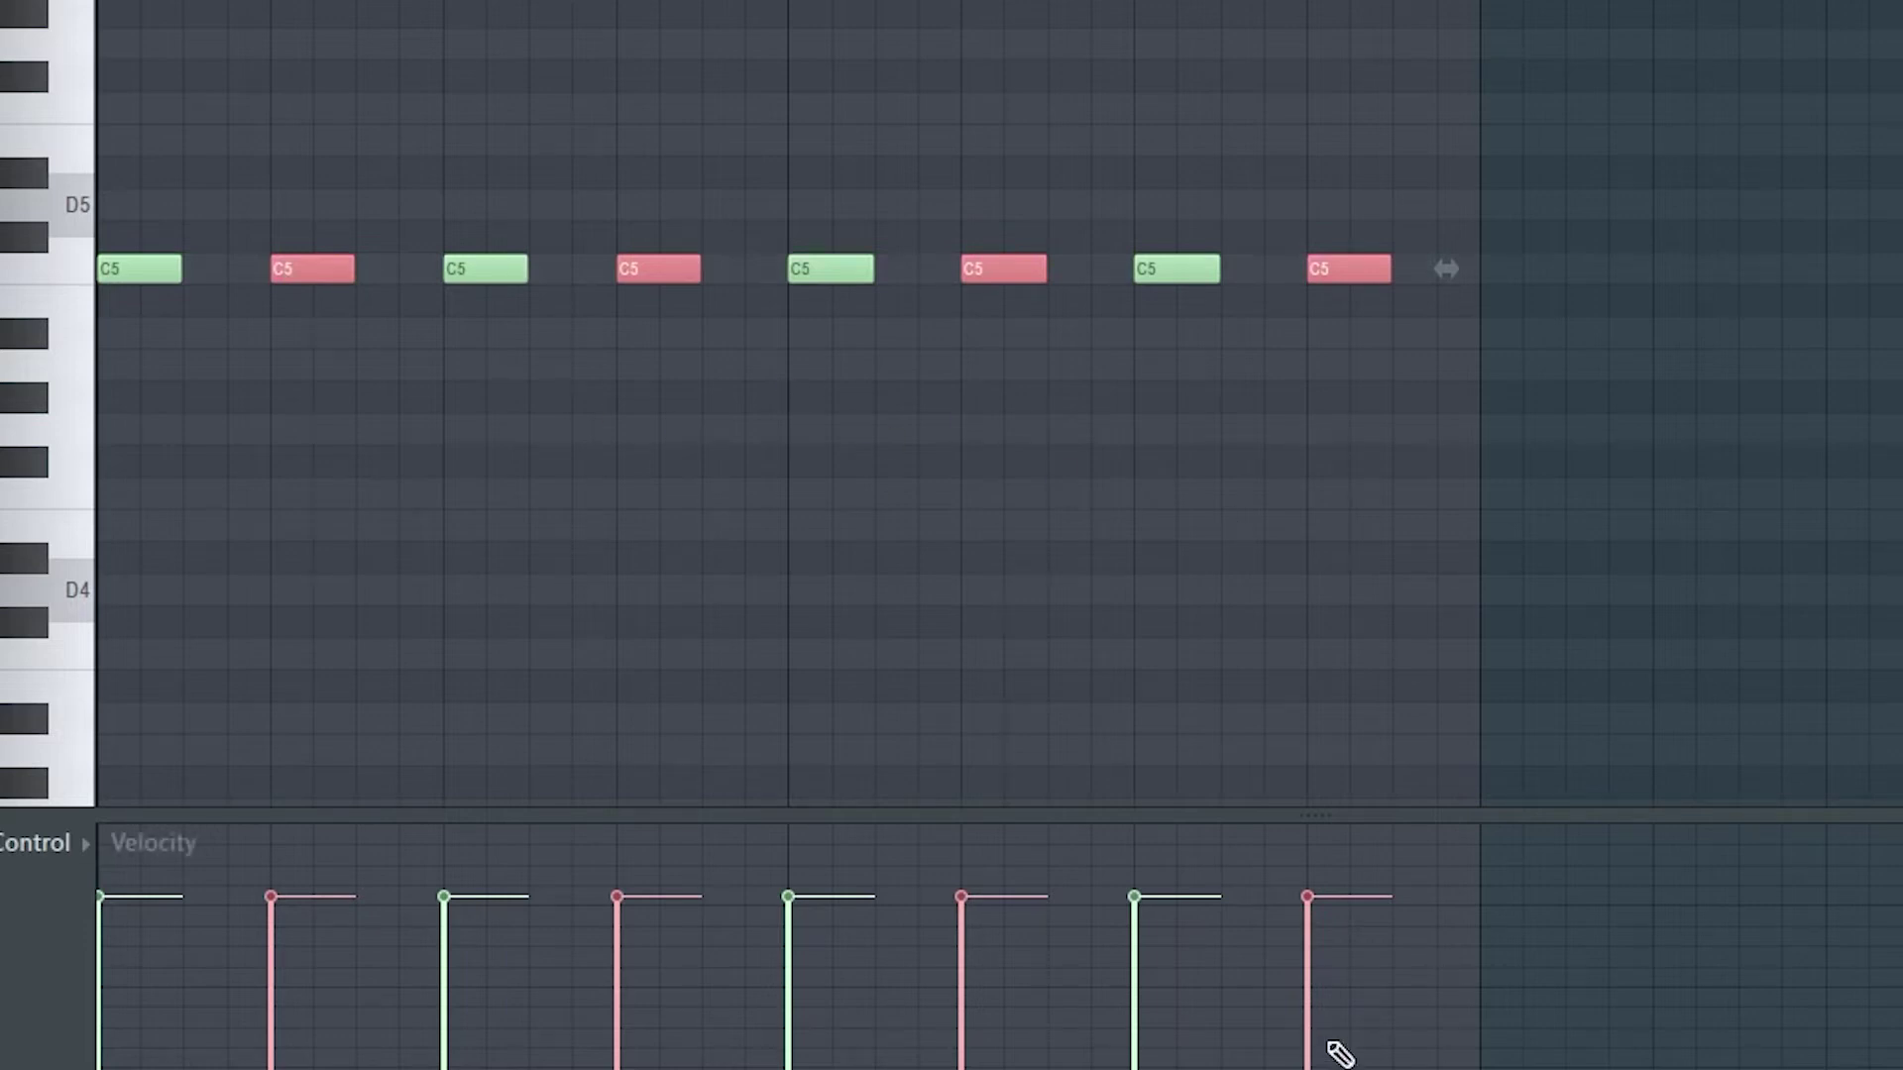
mouse_move(1377, 966)
mouse_down()
mouse_move(836, 866)
mouse_move(253, 961)
mouse_up()
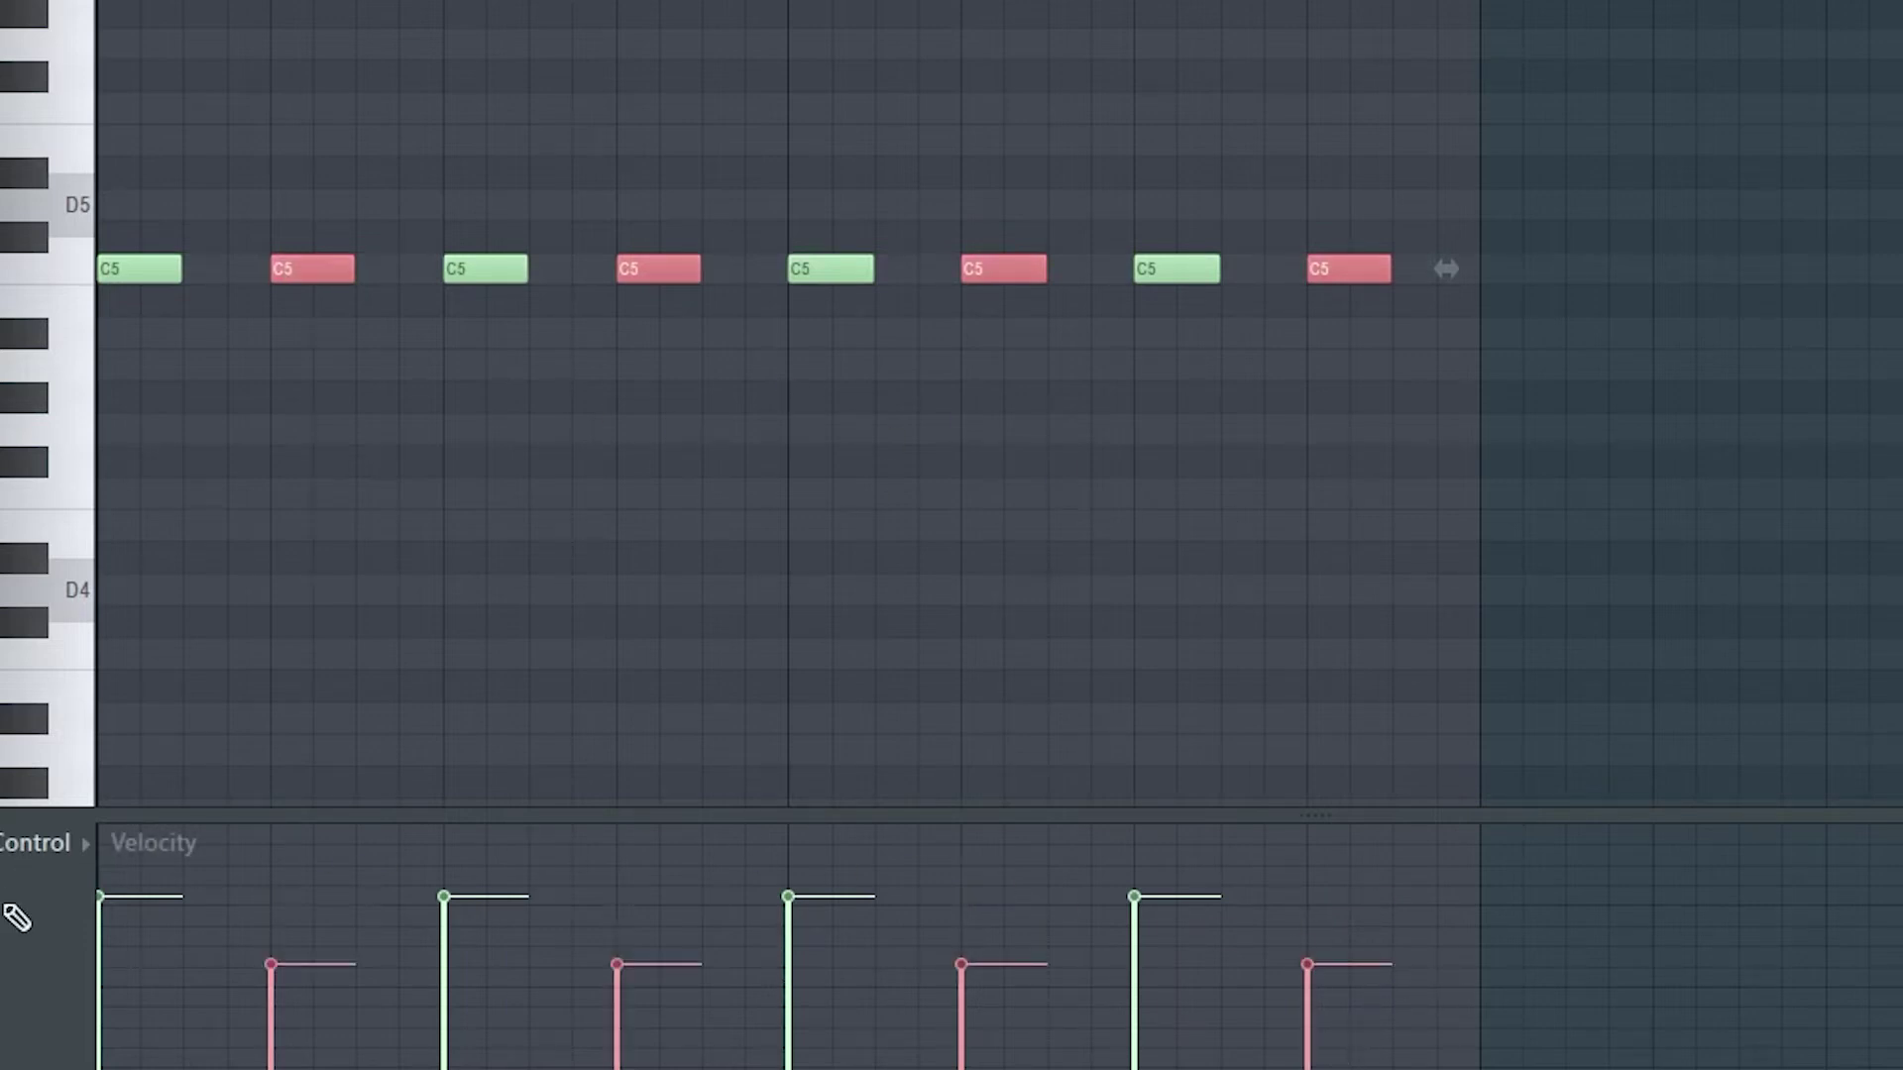
Duplicate all eight C5 notes half a beat later and reduce the copies' velocity with a lower level-scaling offset
key(ctrl+a)
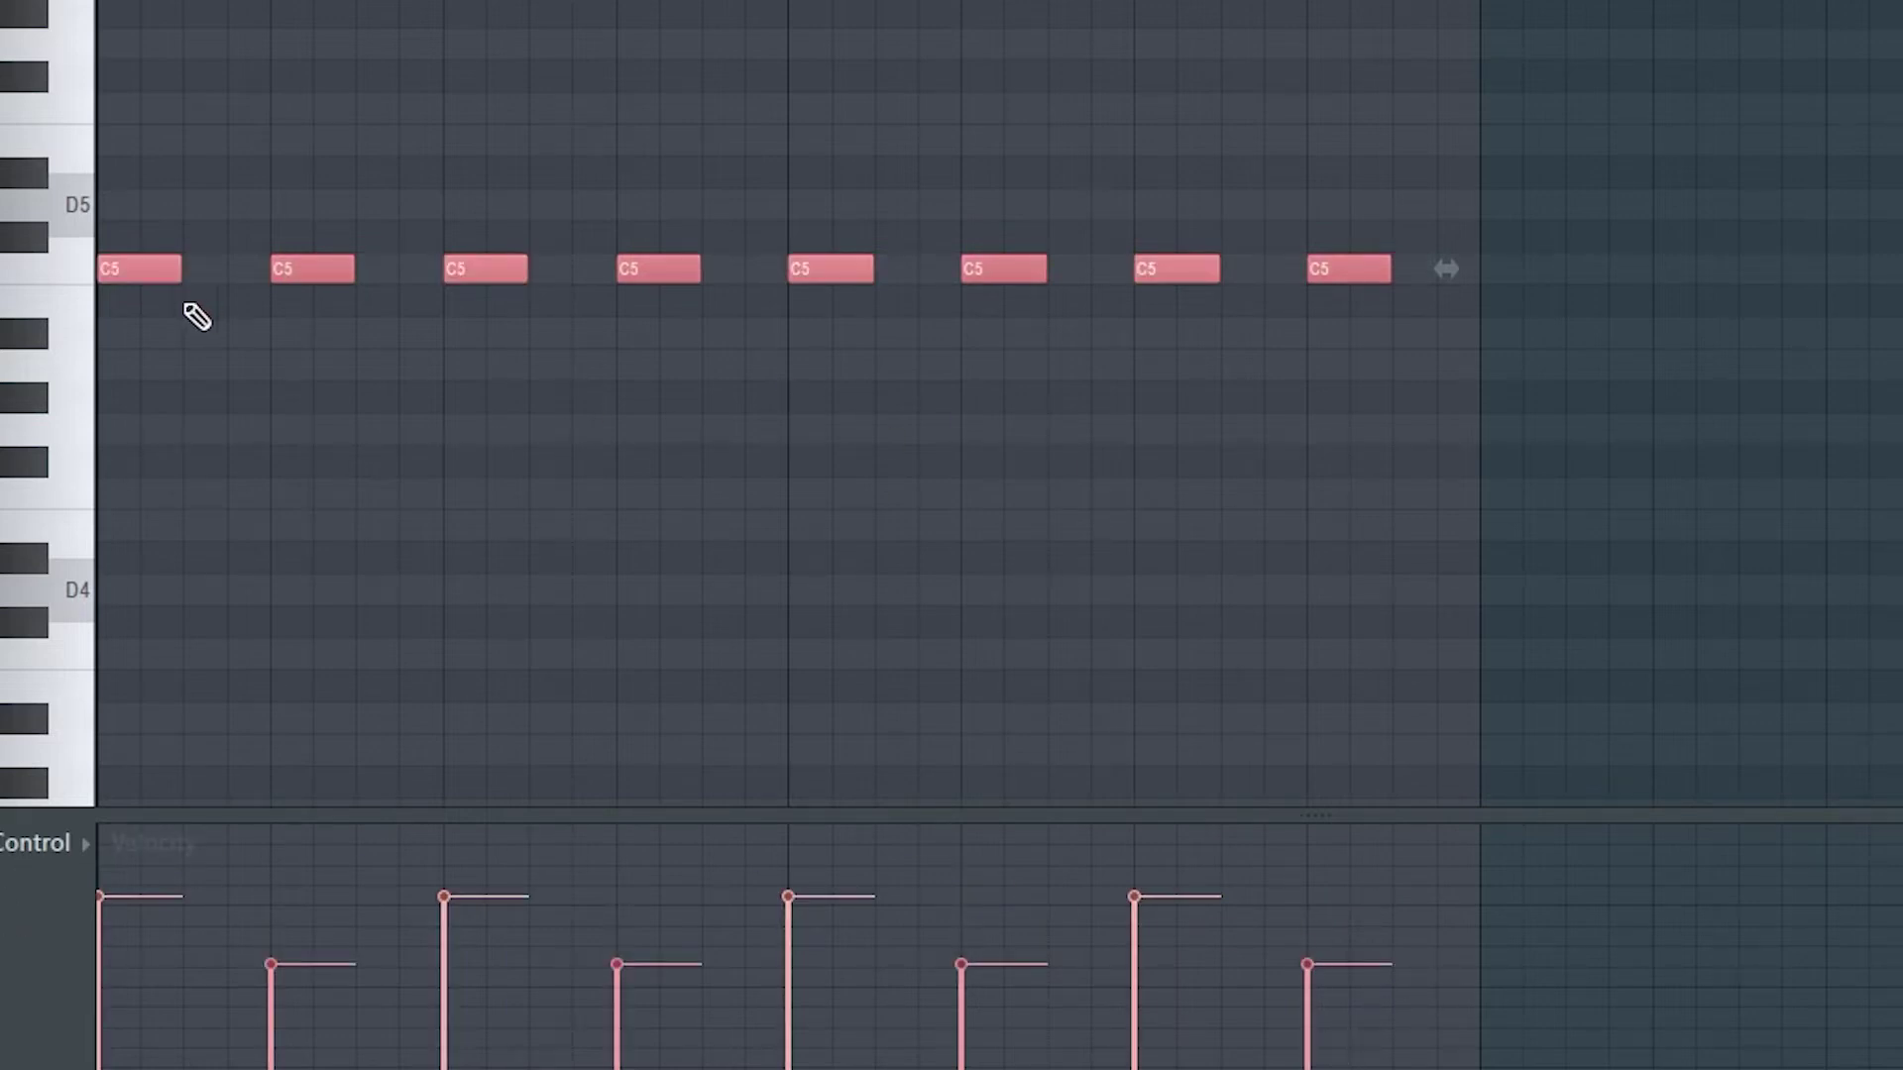
shift+drag(142, 272, 242, 272)
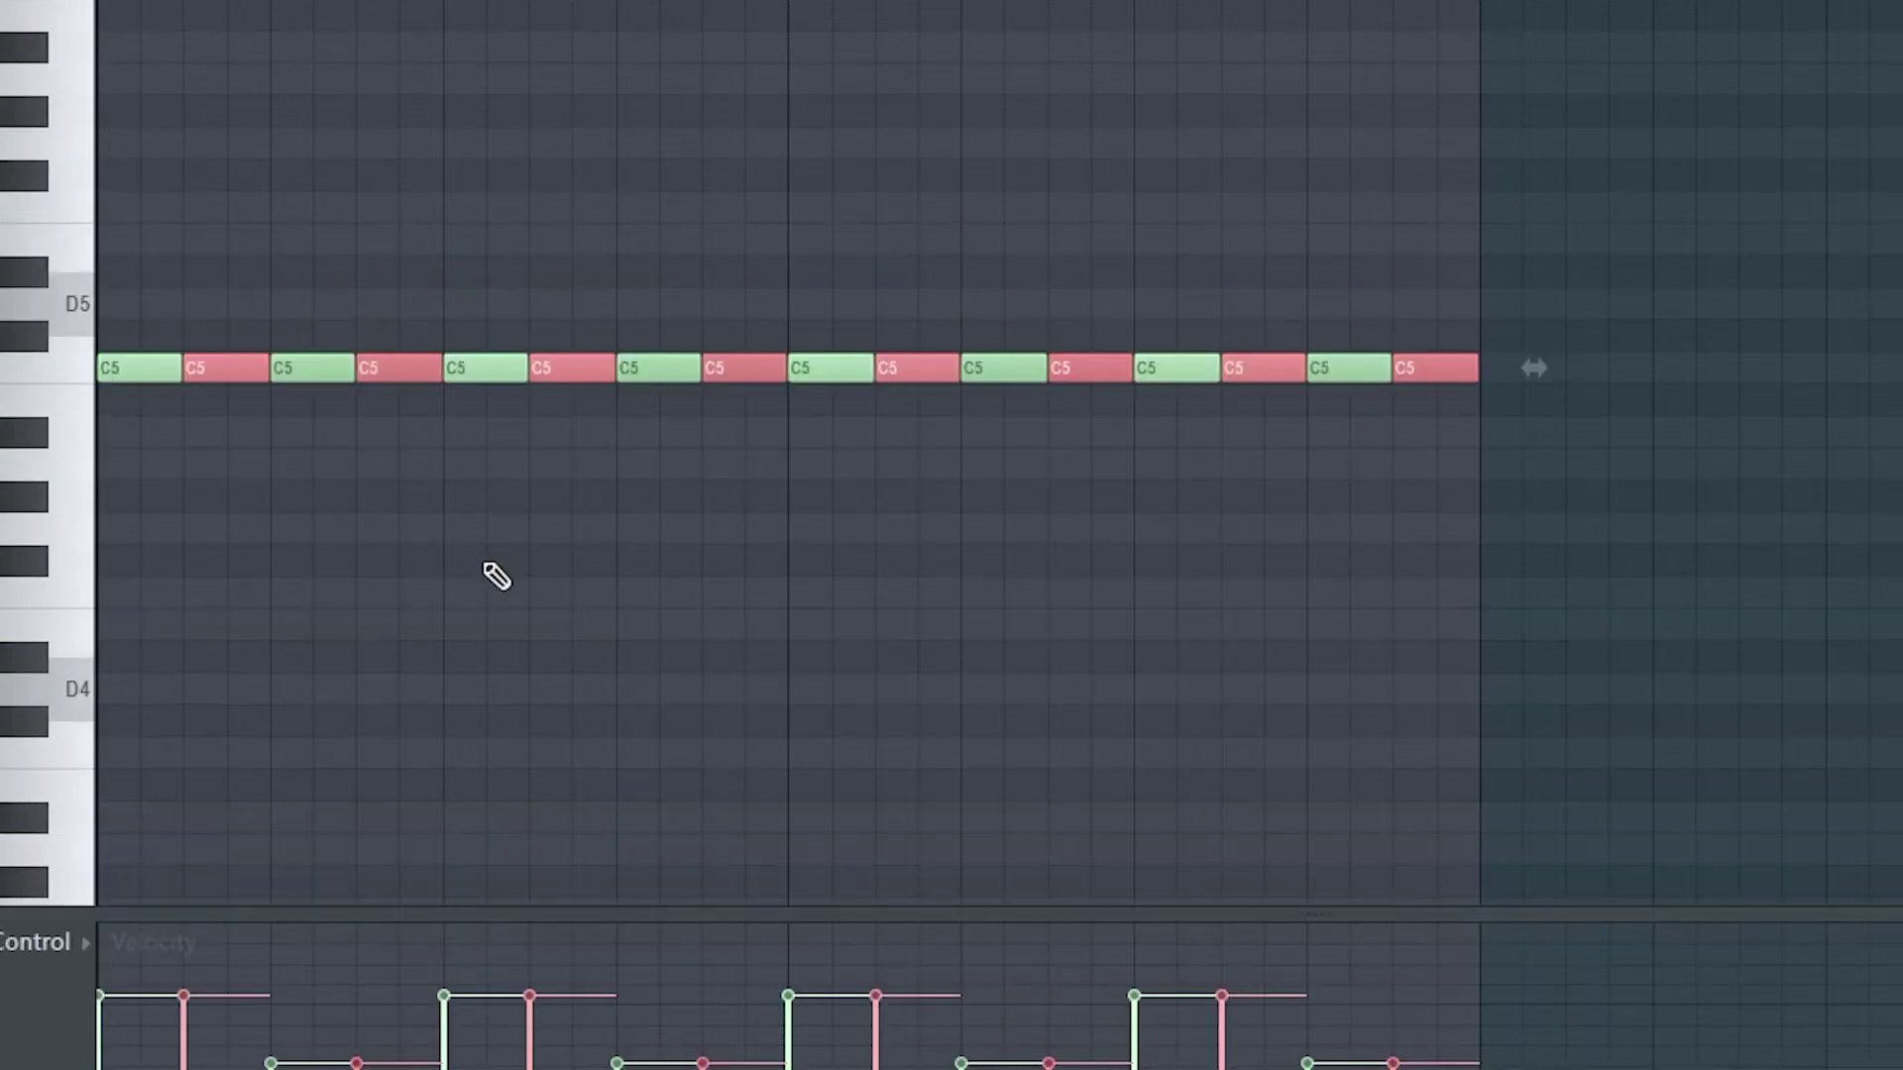
key(alt+x)
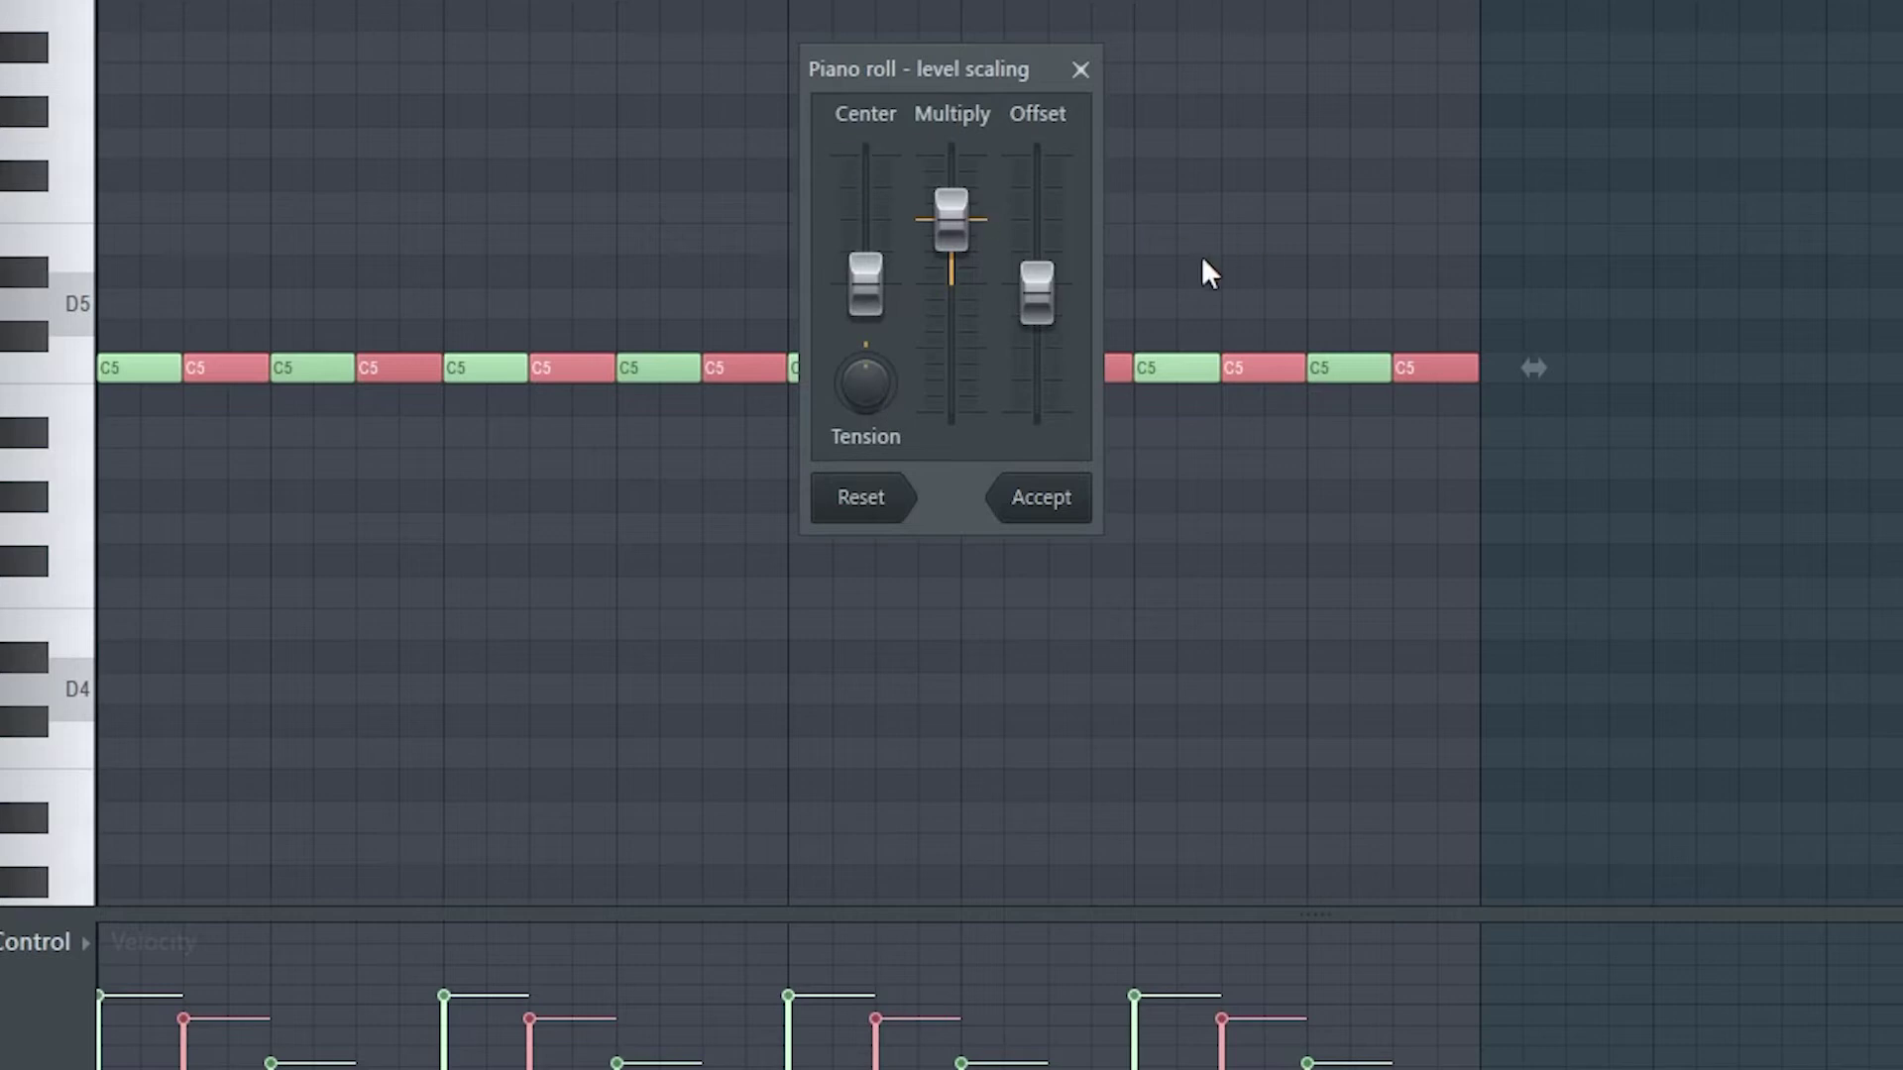
drag(1037, 297, 1036, 320)
drag(1036, 319, 1037, 302)
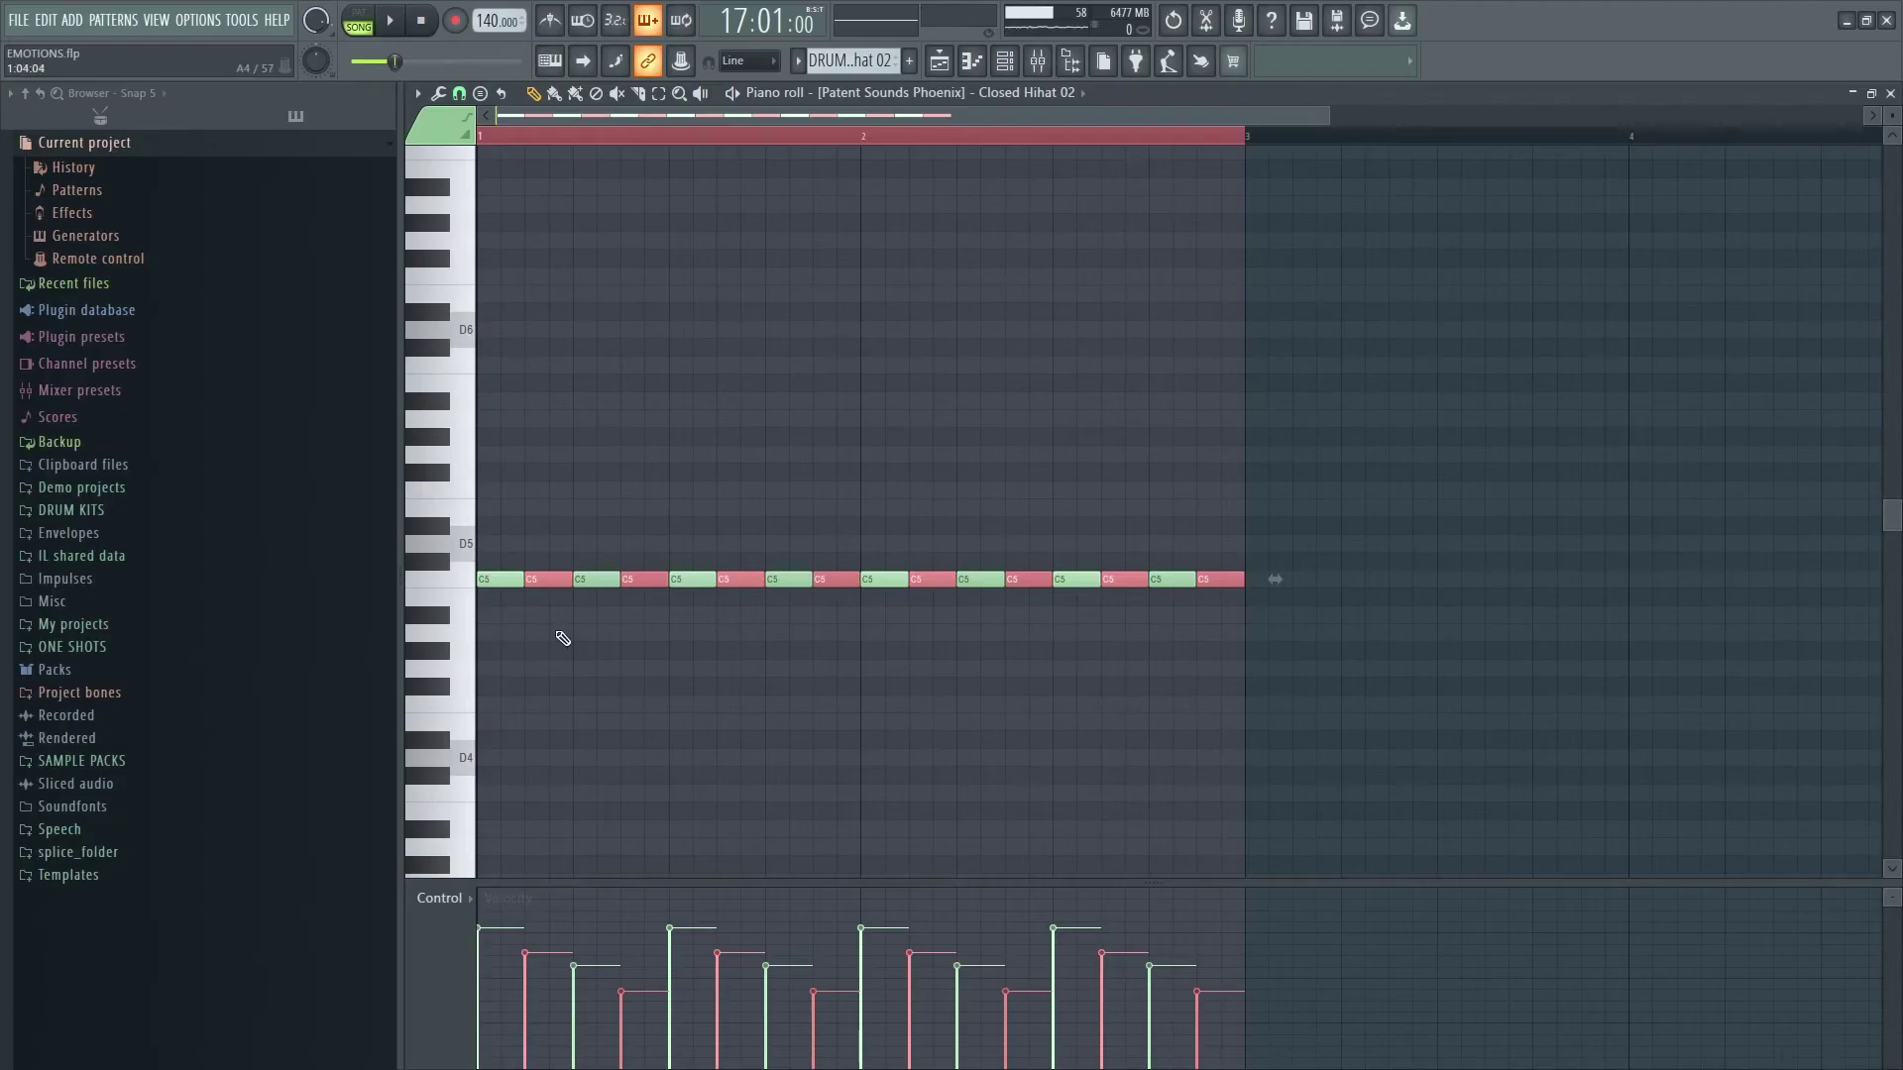
Apply a slight velocity randomization to the copied hihat notes with the randomizer and play the pattern
key(alt+r)
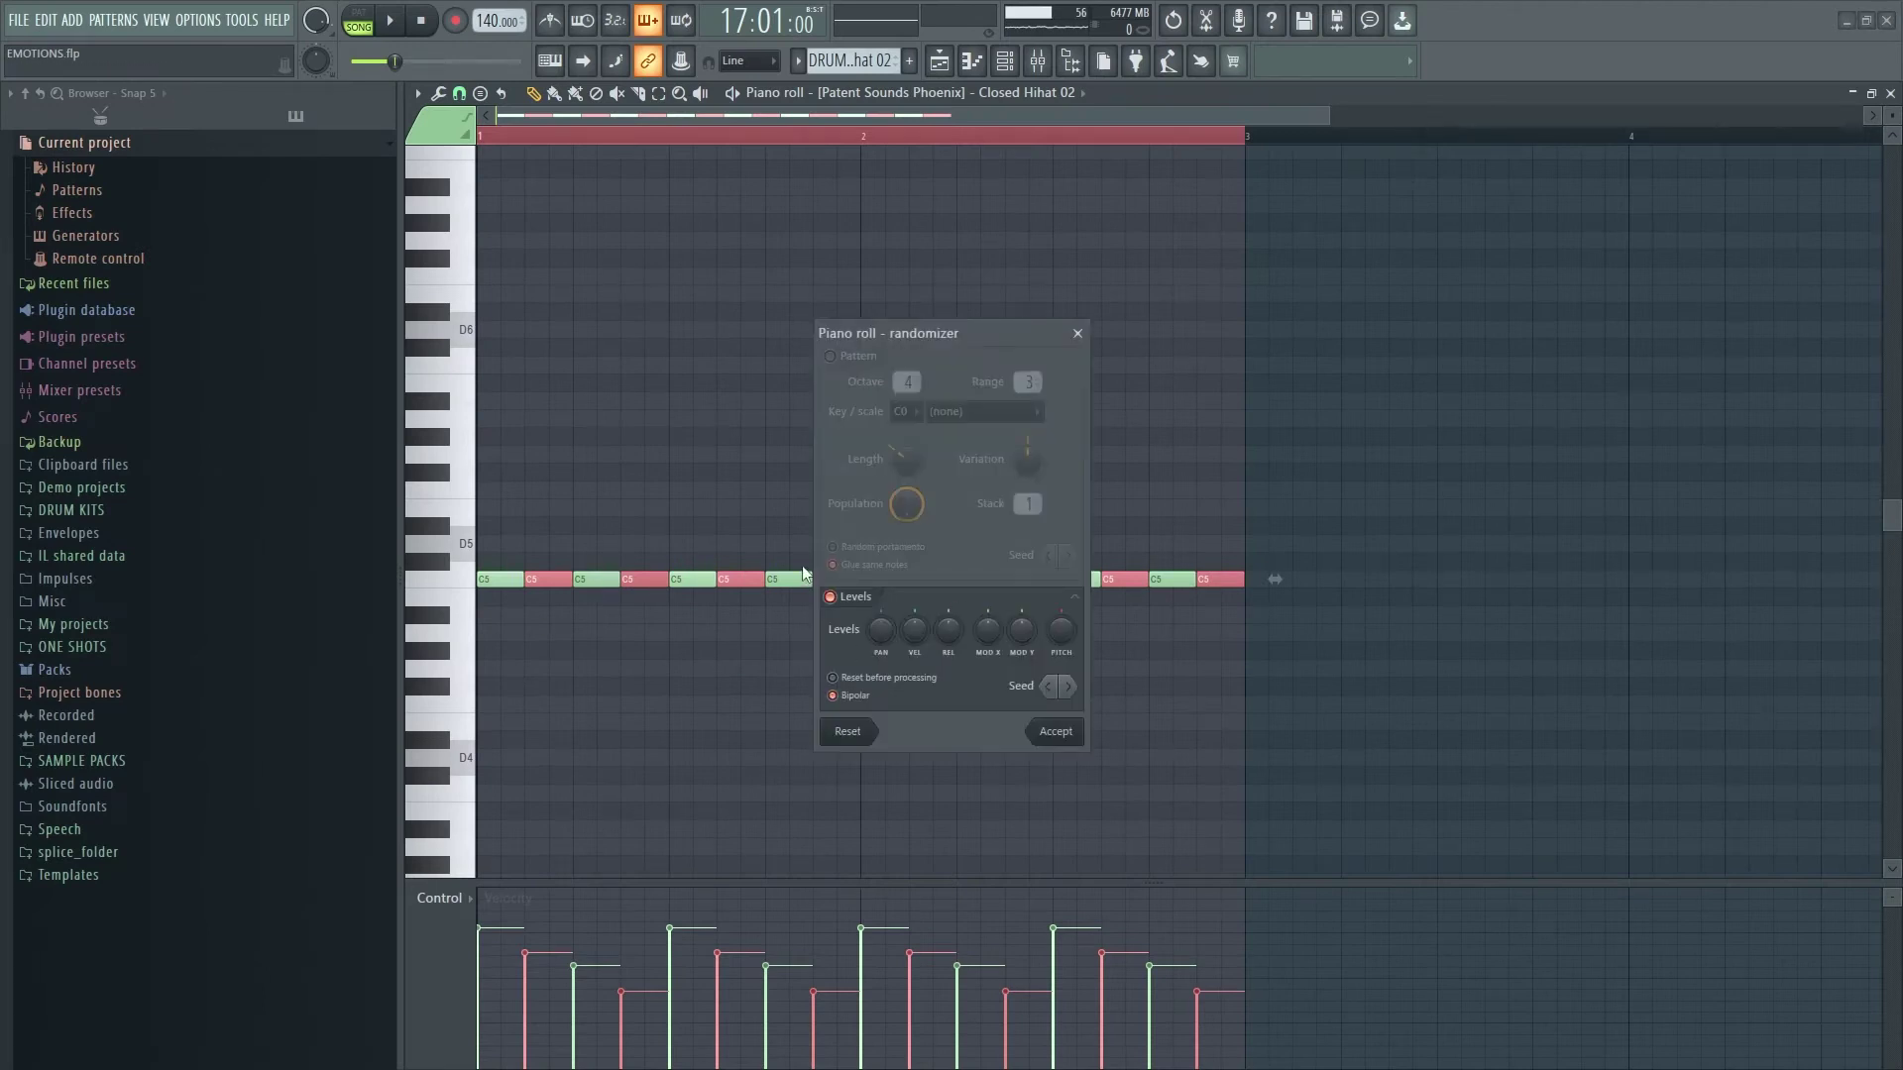
drag(913, 629, 913, 609)
click(1078, 733)
key(space)
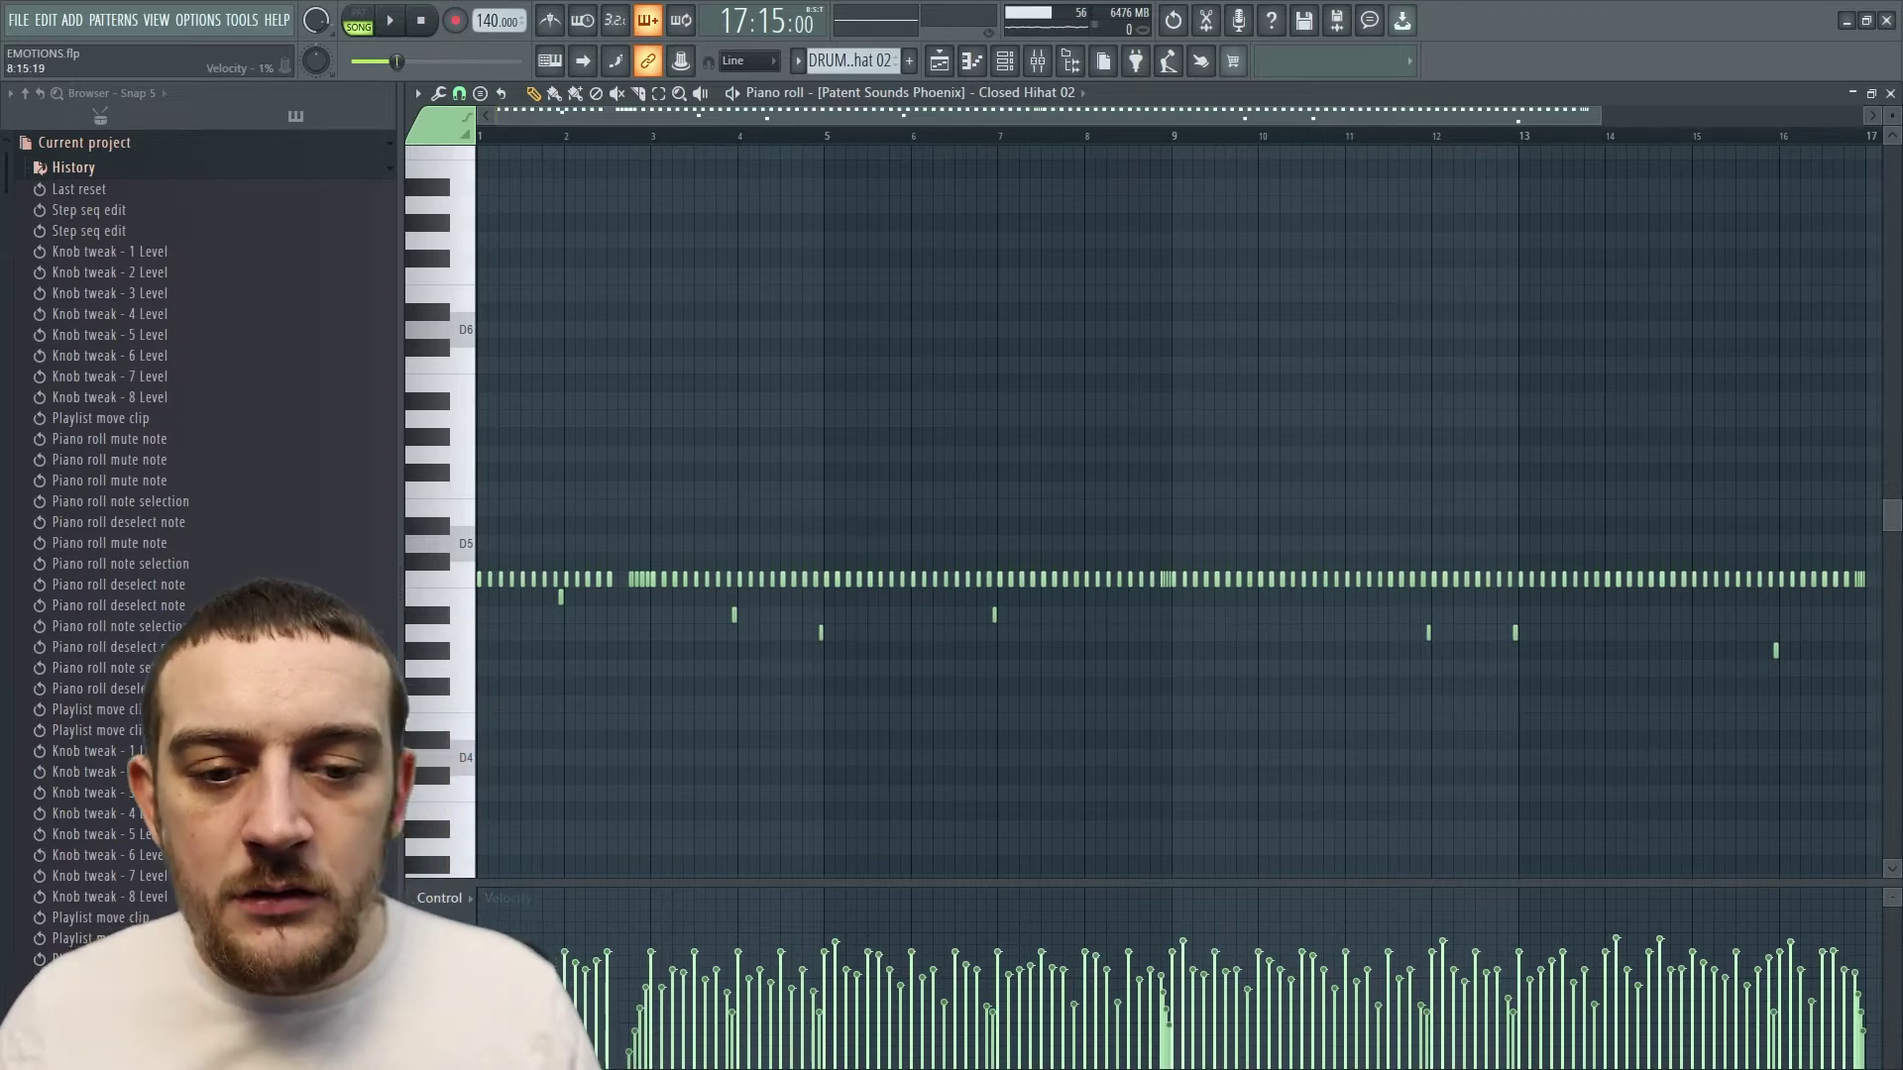
Play back and examine the closed hihat, open hihat, snare and percussion patterns in the piano roll
key(space)
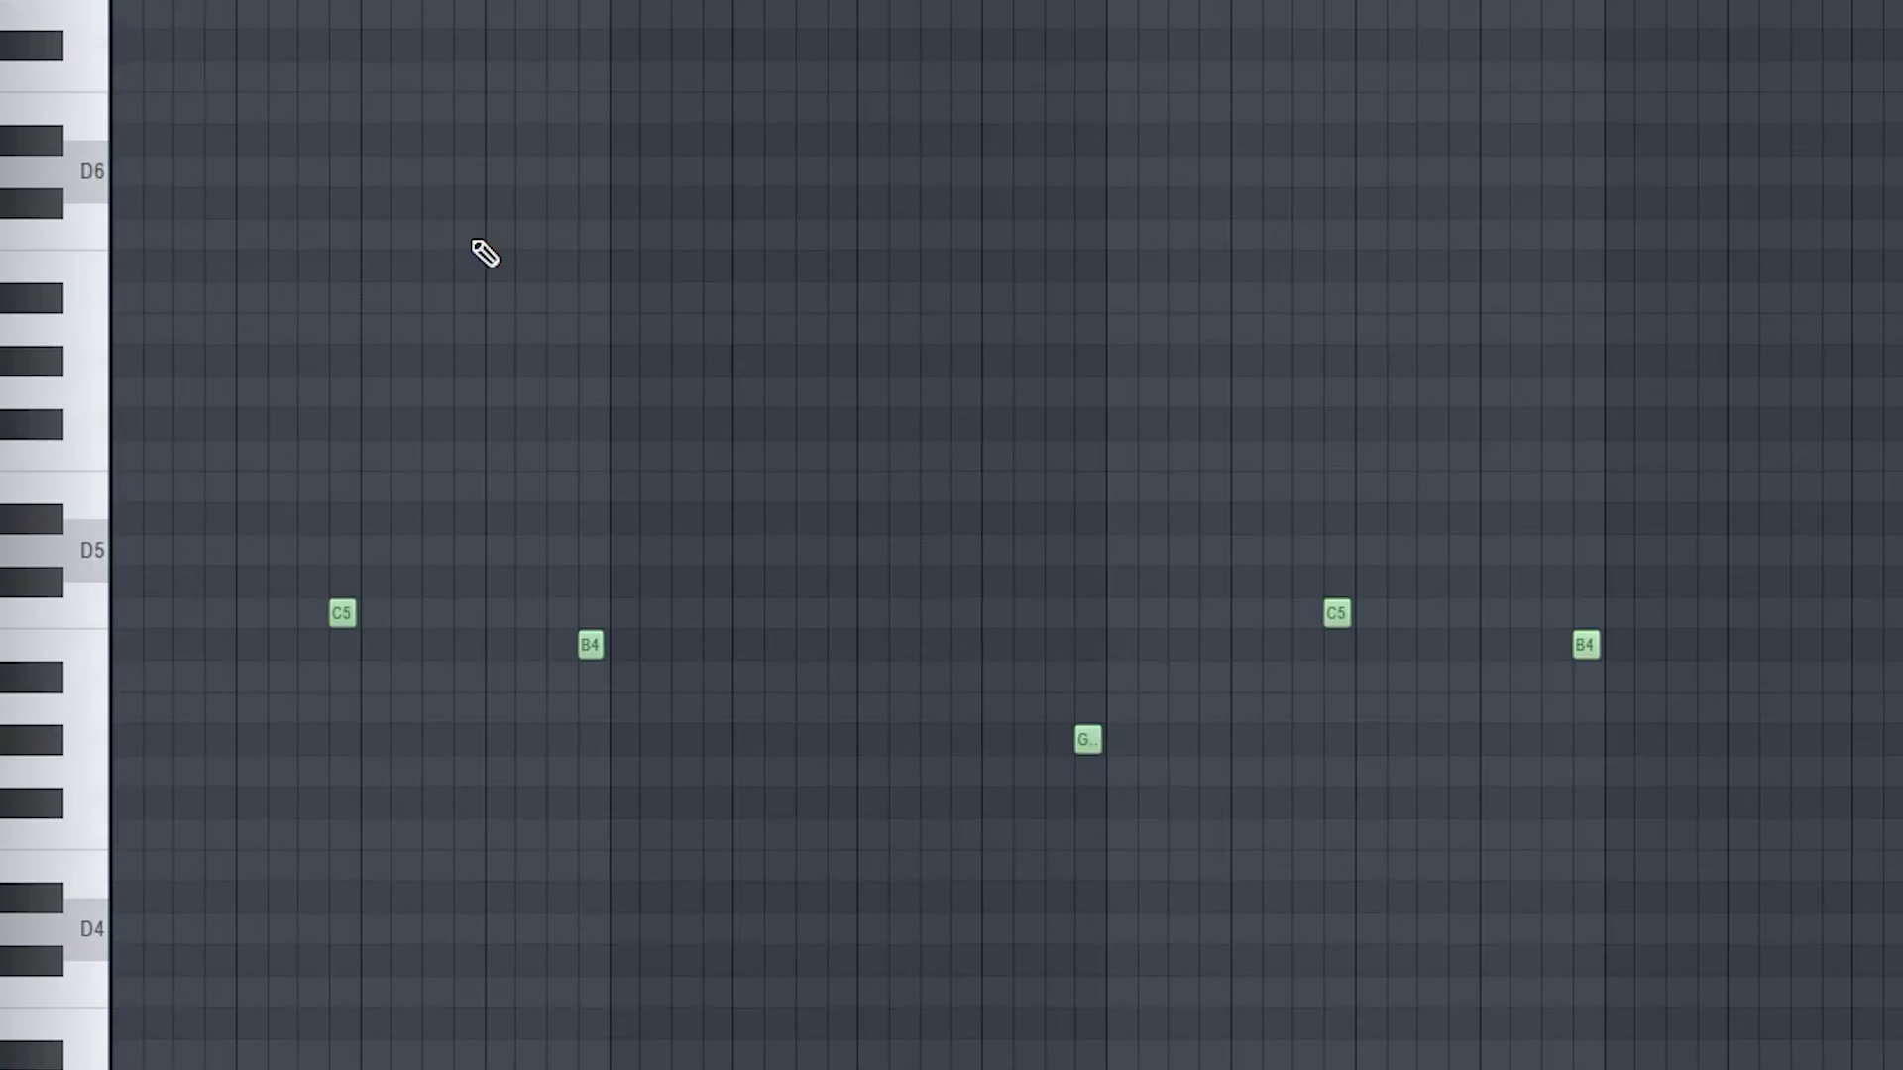
key(space)
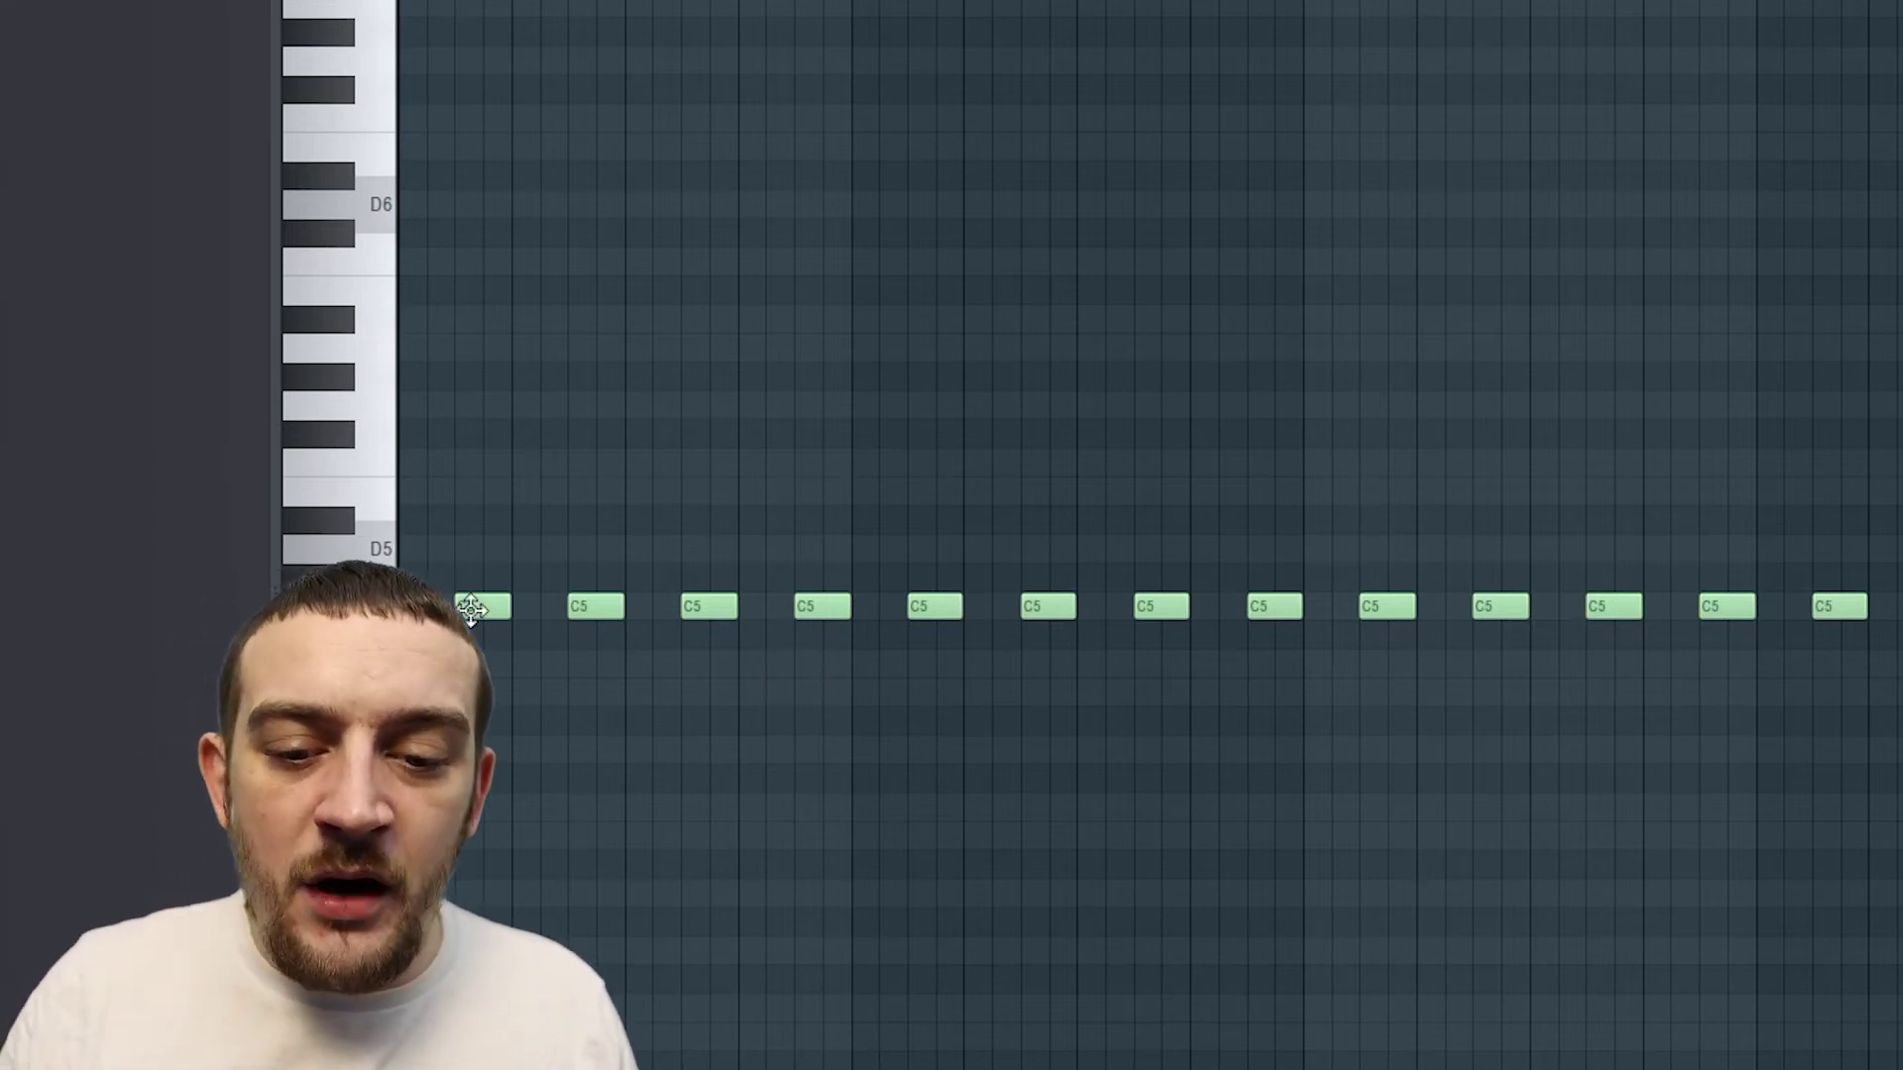
key(space)
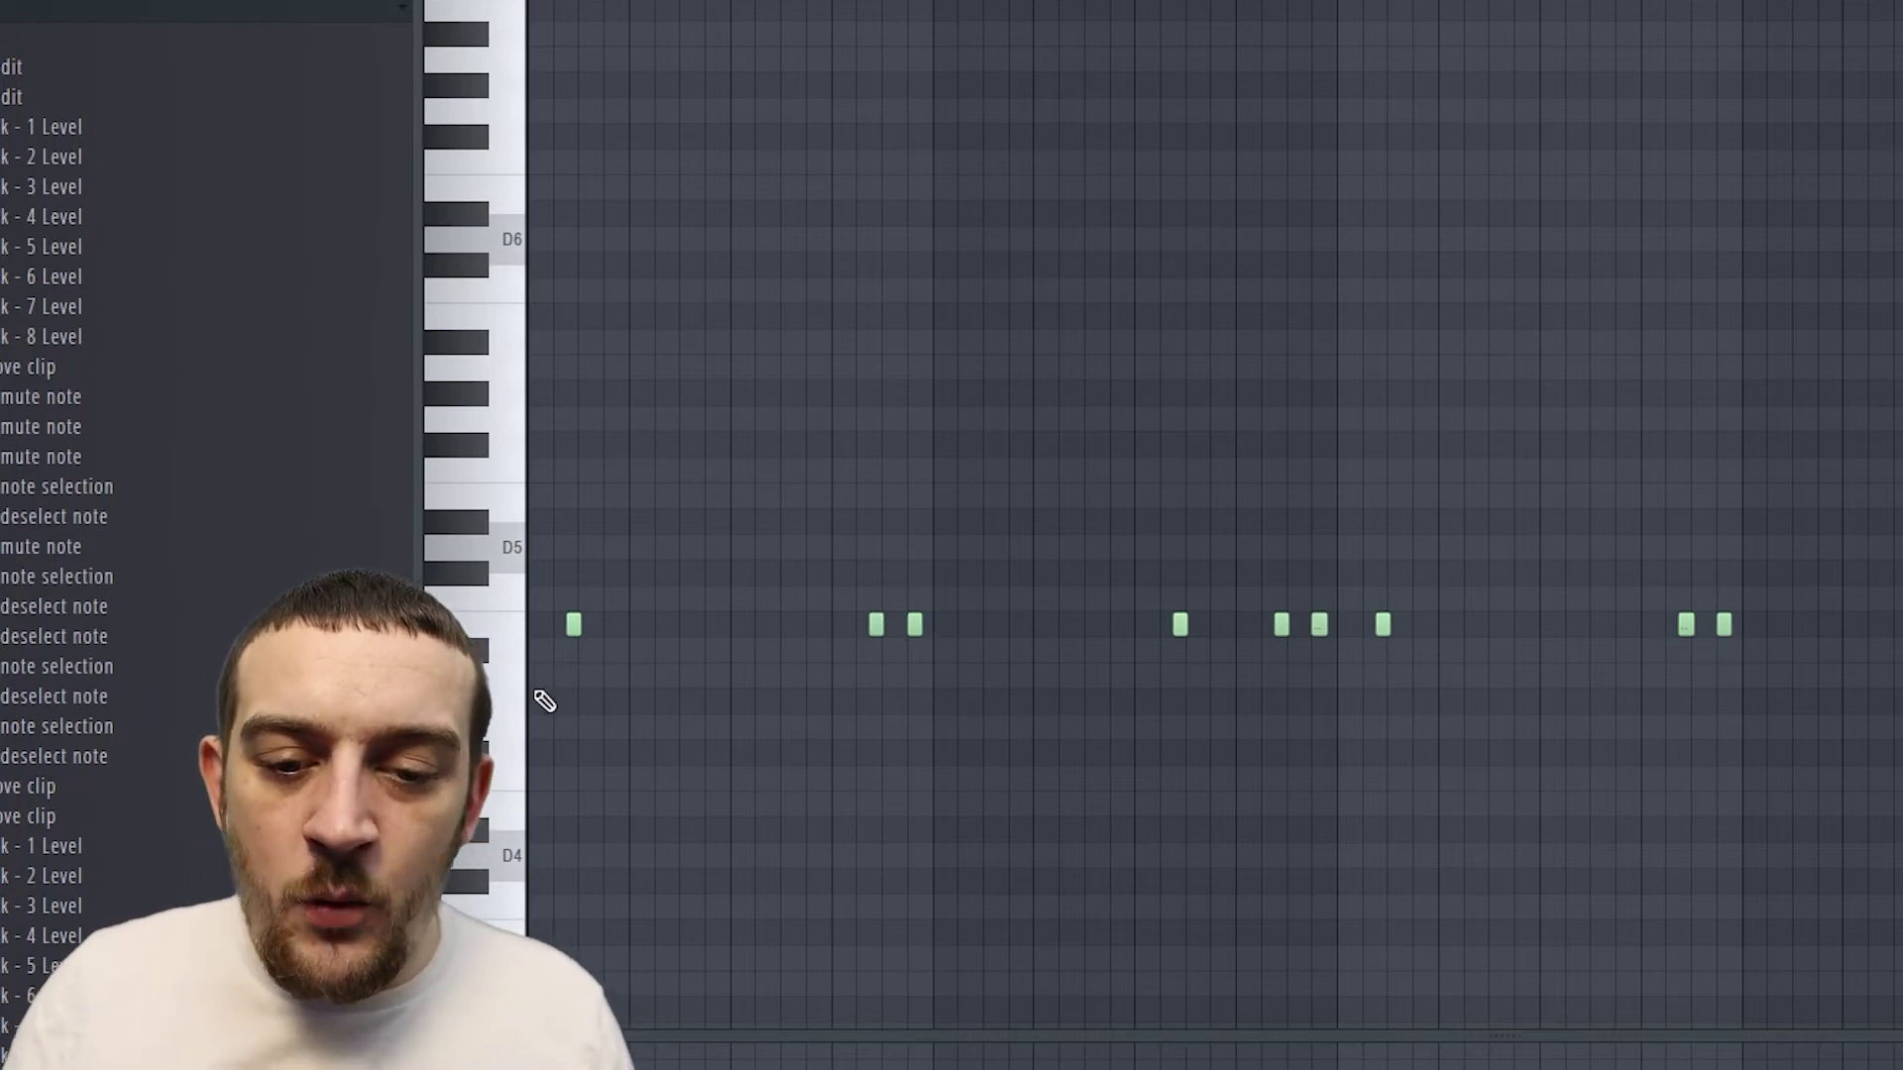
key(space)
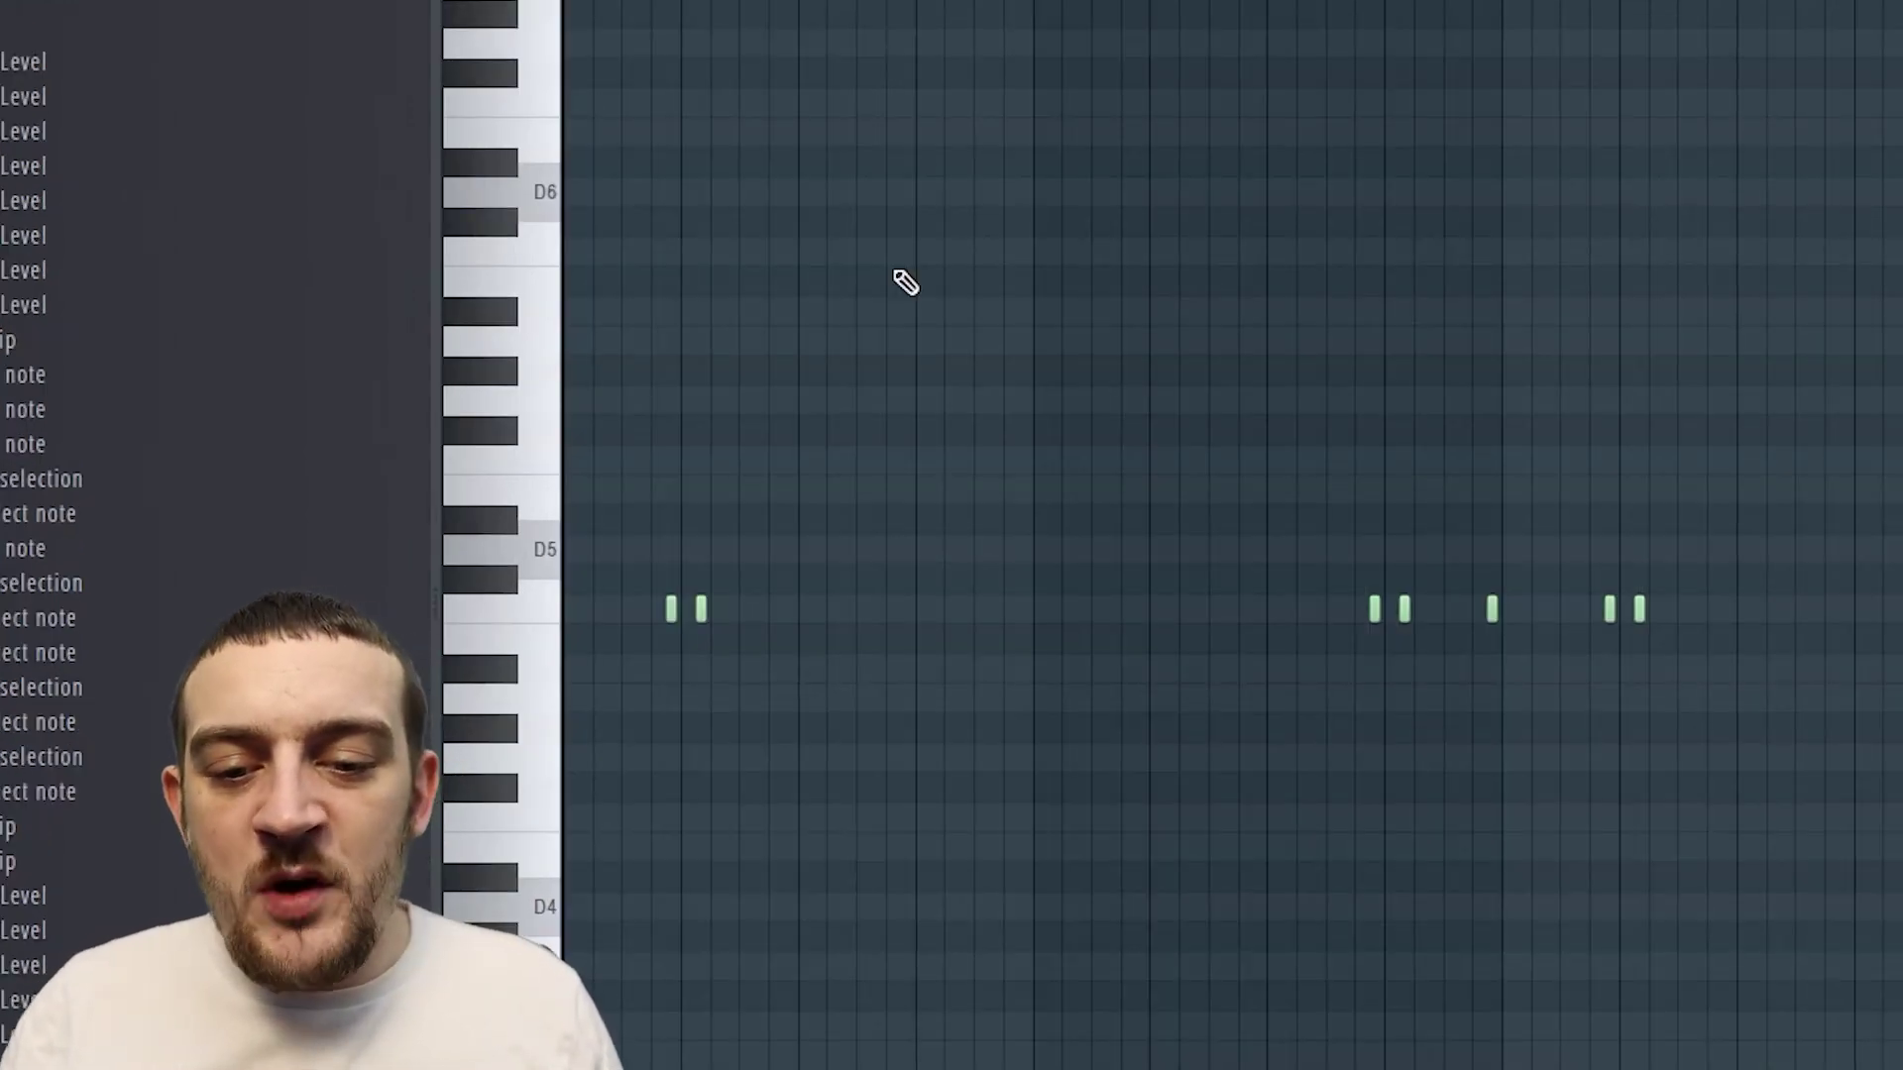
key(space)
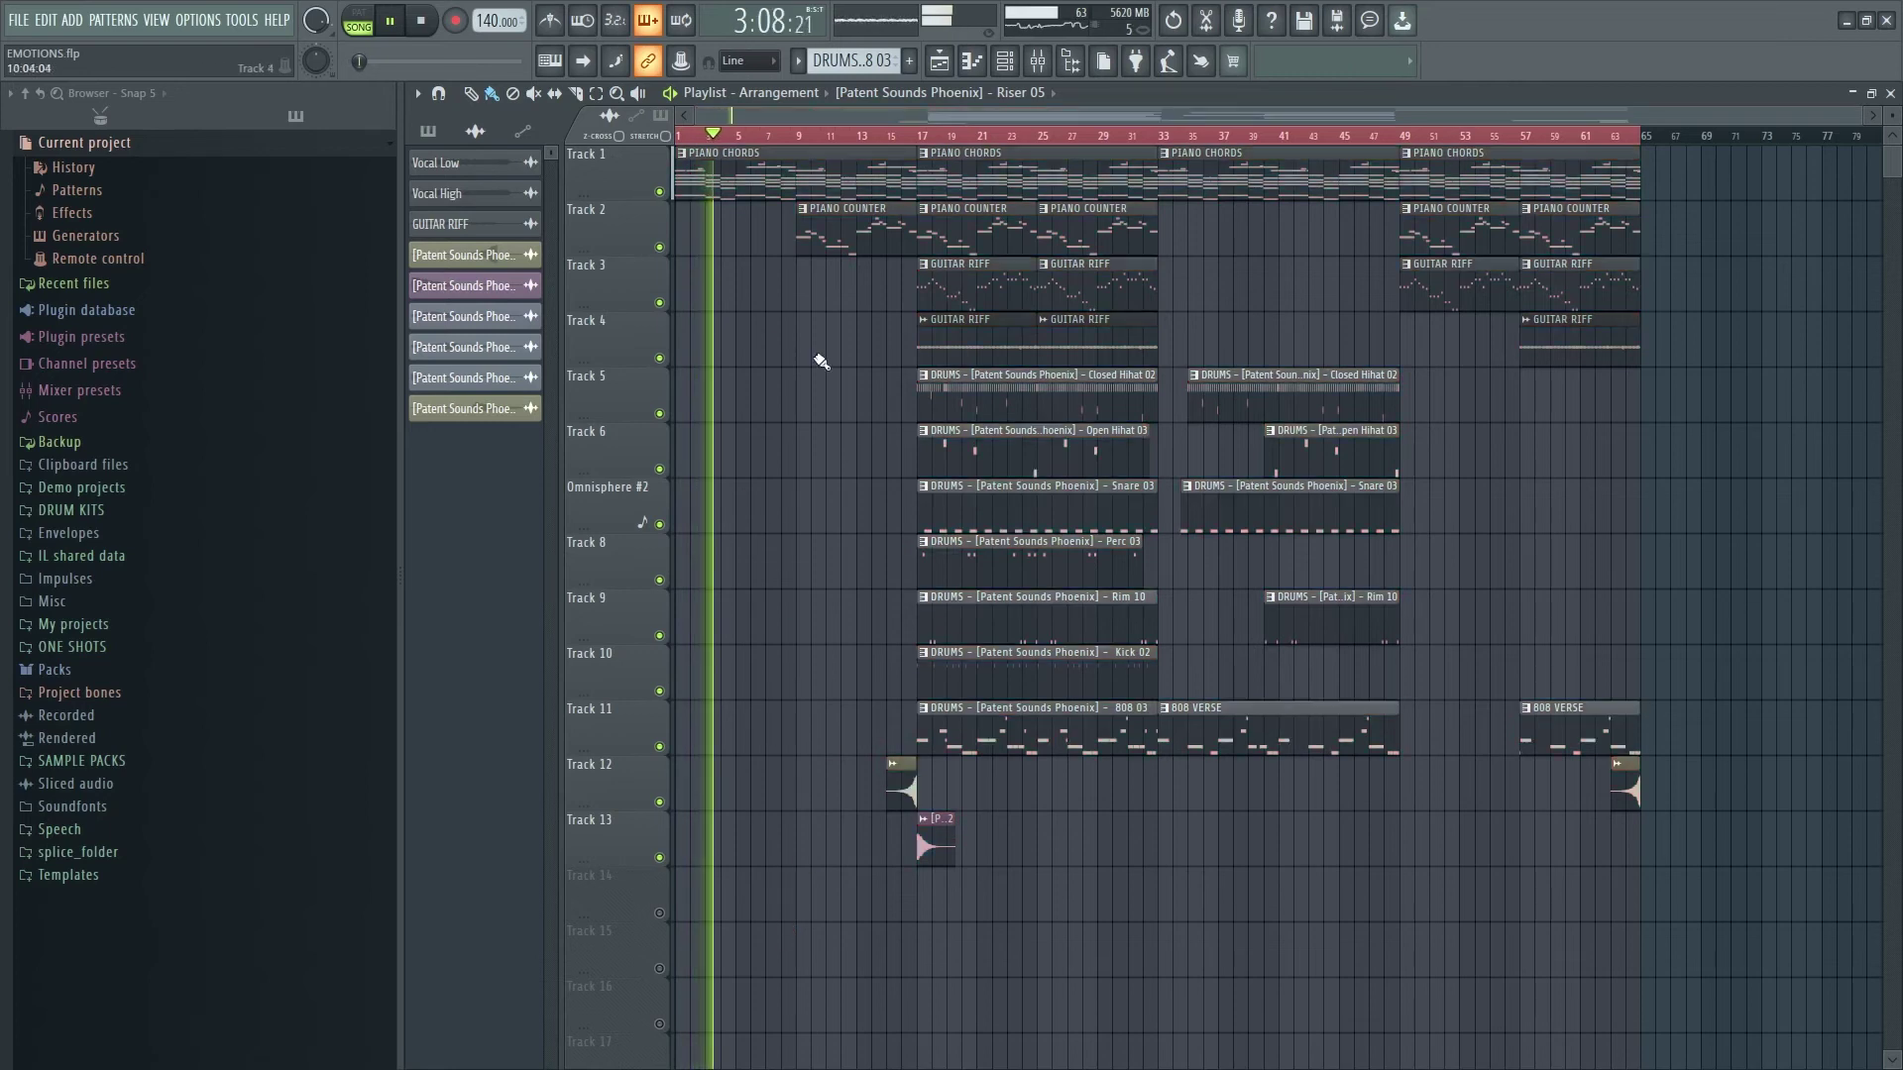
Start the arrangement's time selection at bar 17, covering the clips up to bar 65, and play from there
drag(843, 135, 920, 136)
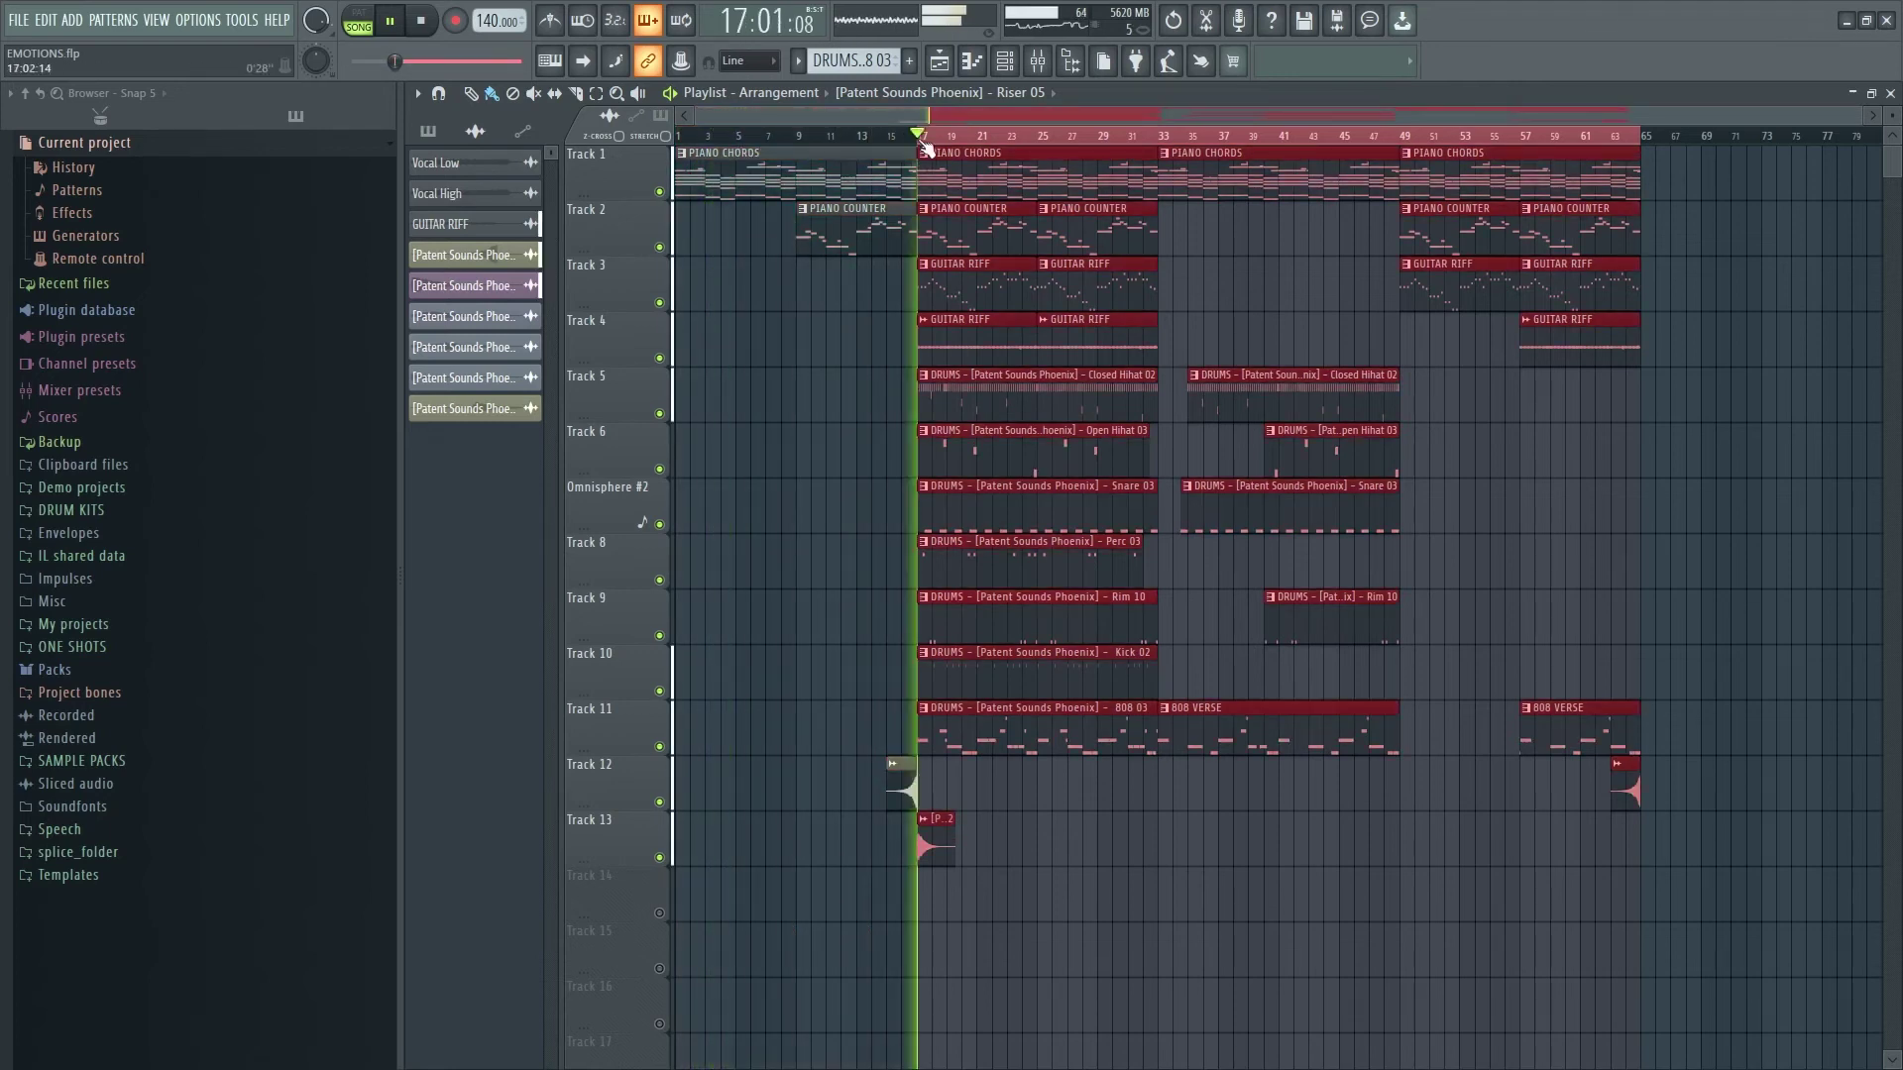